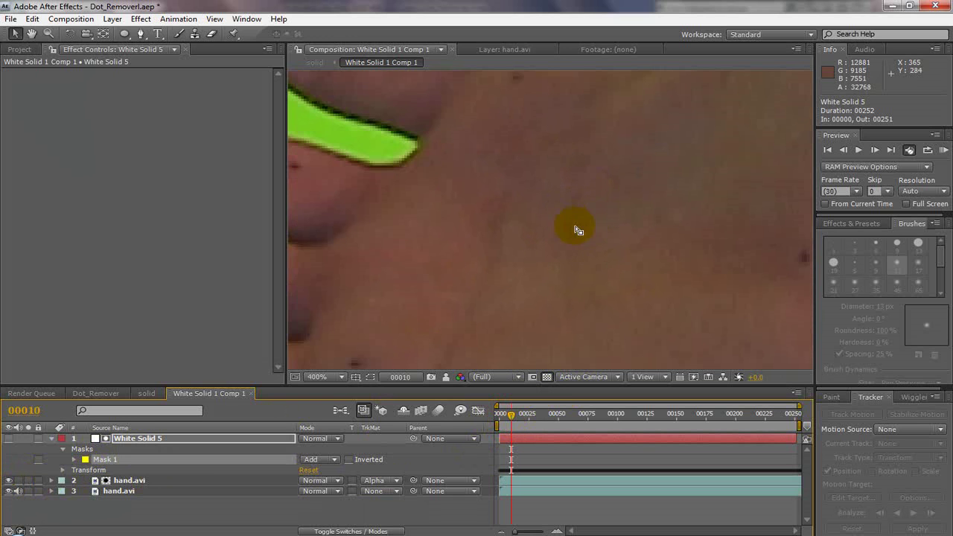
Step: Inspect the dot-free palm area close up around frames 113 and 114, with the matted hand.avi layer's effects displayed
left_click_drag(516, 416, 634, 414)
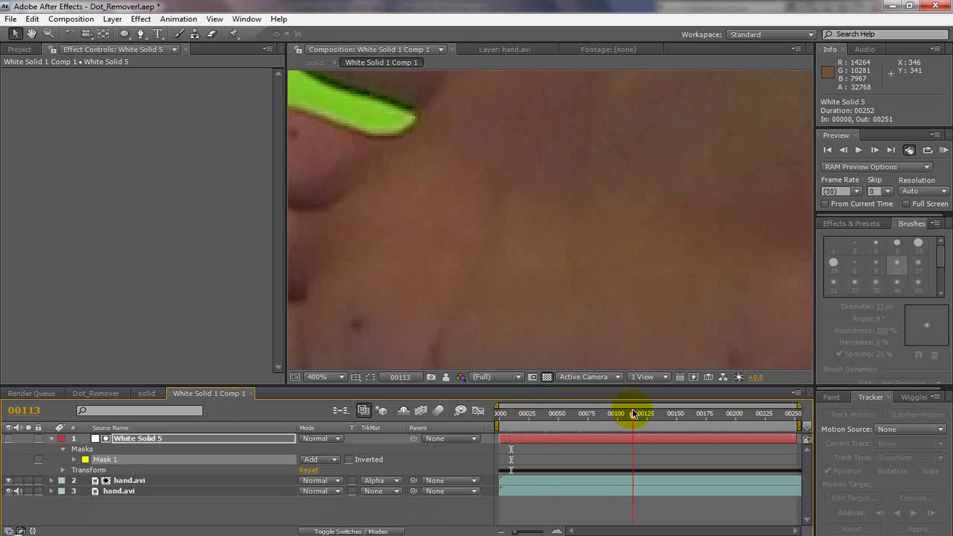
scroll(633, 242, "down", 1)
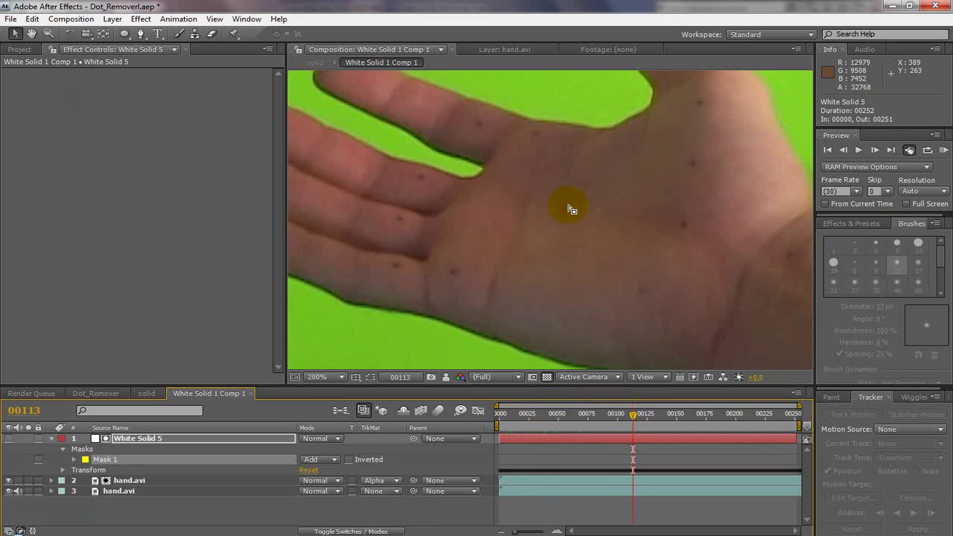
left_click(123, 480)
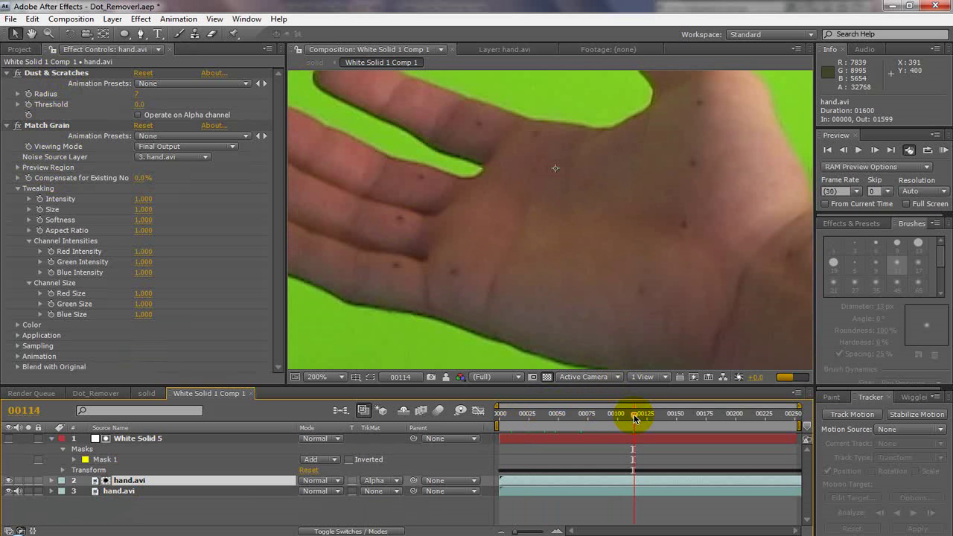
scroll(588, 268, "up", 2)
scroll(588, 268, "up", 1)
scroll(588, 268, "down", 1)
scroll(587, 270, "up", 1)
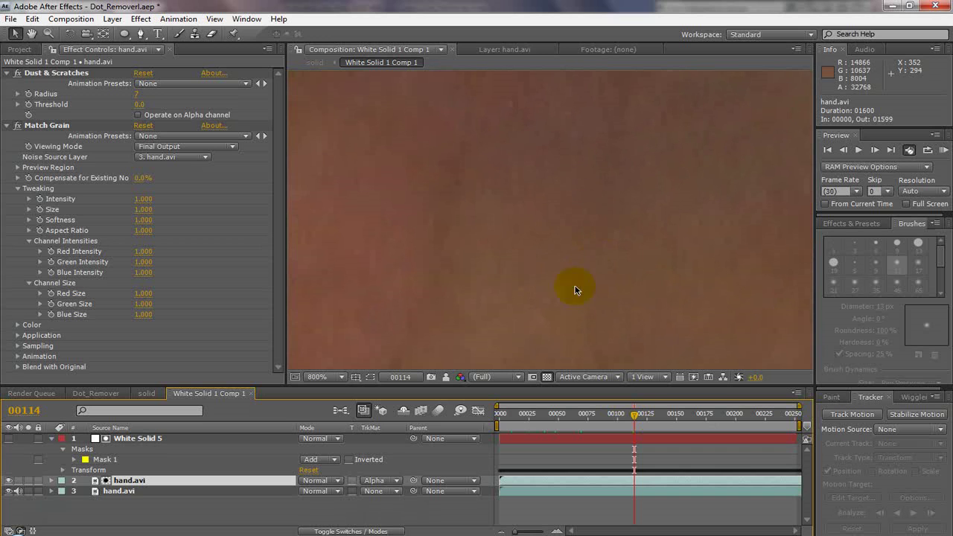
Step: Compare the retouched palm patch with the surrounding skin at frame 120, both close up and from farther away
left_click(642, 415)
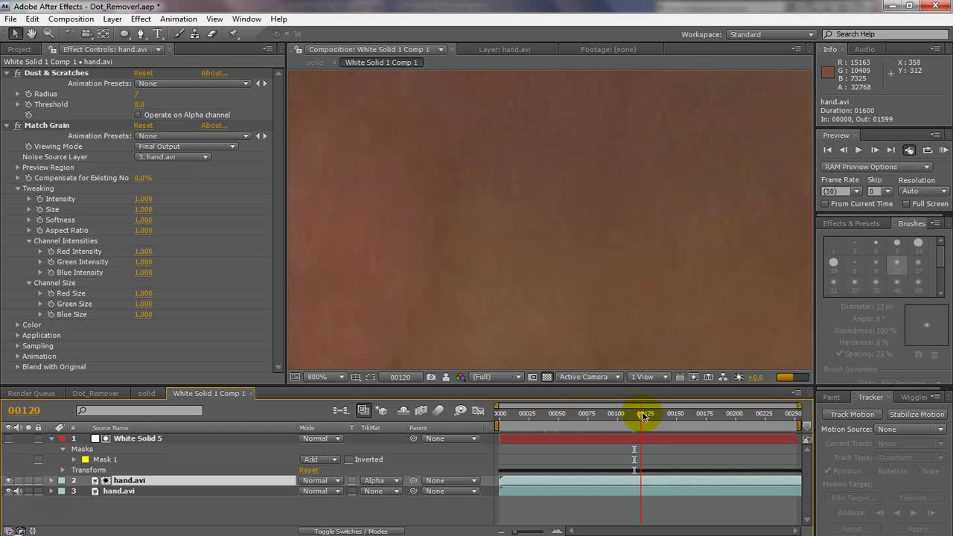
scroll(571, 276, "down", 3)
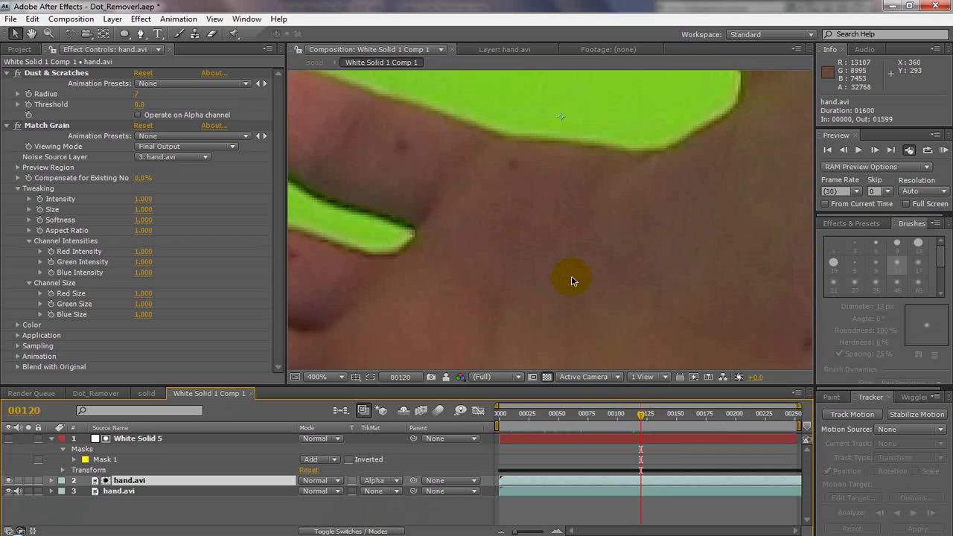
scroll(571, 279, "up", 2)
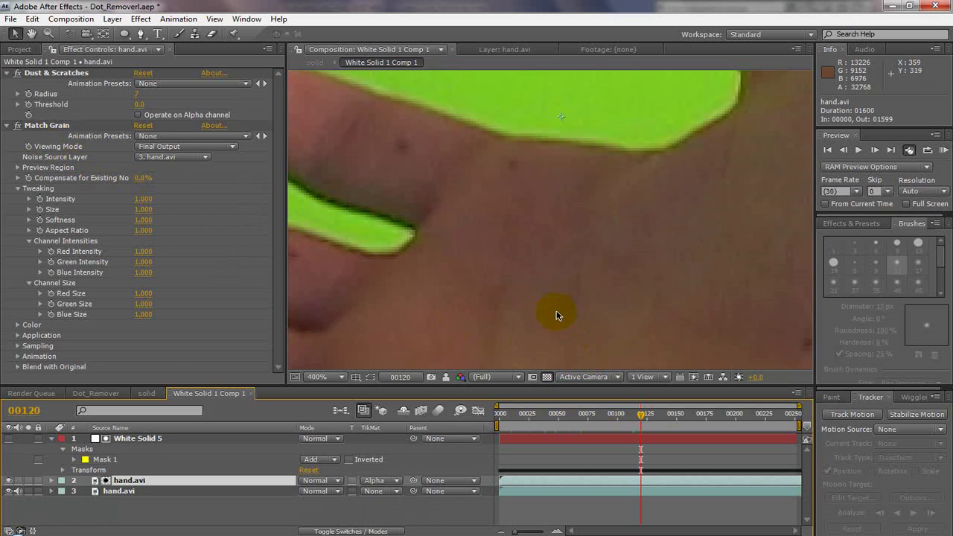
key("comma")
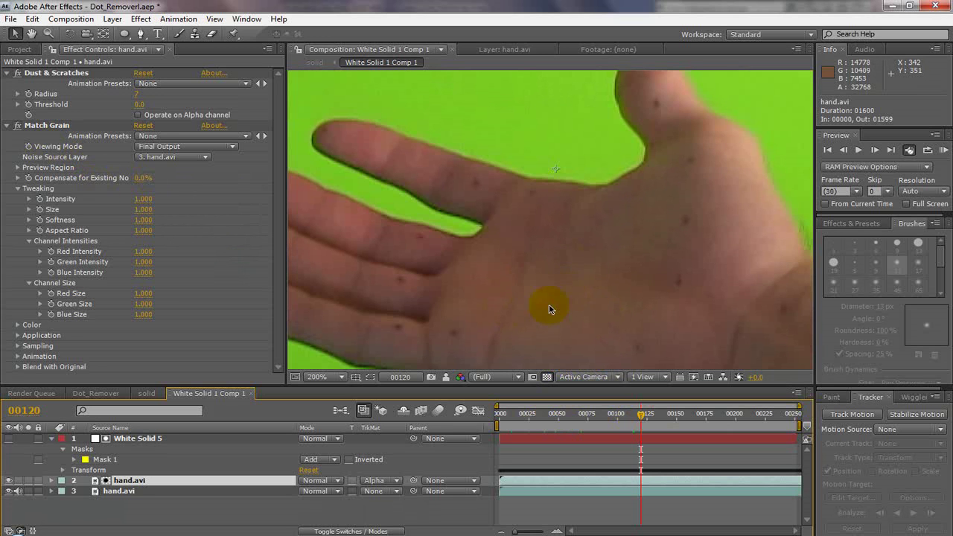
key("period")
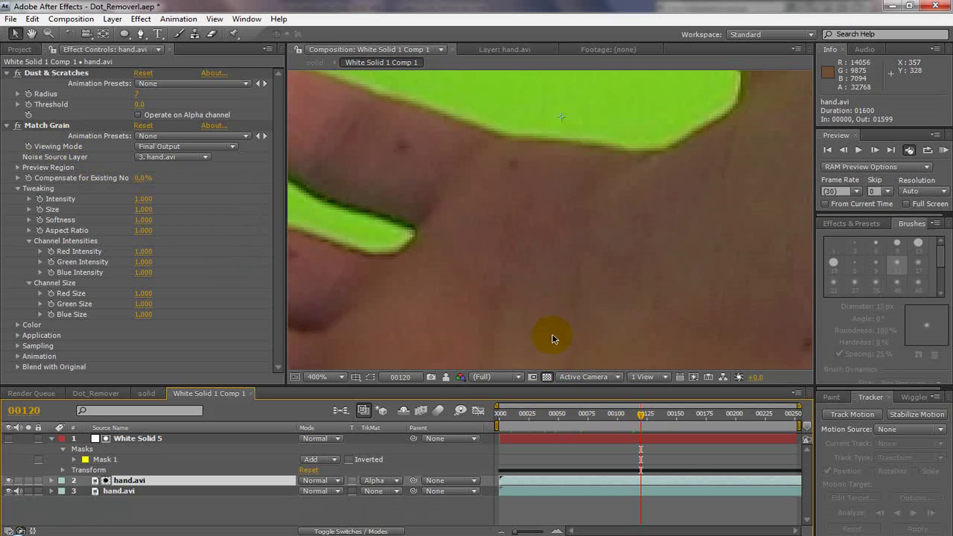
left_click(640, 414)
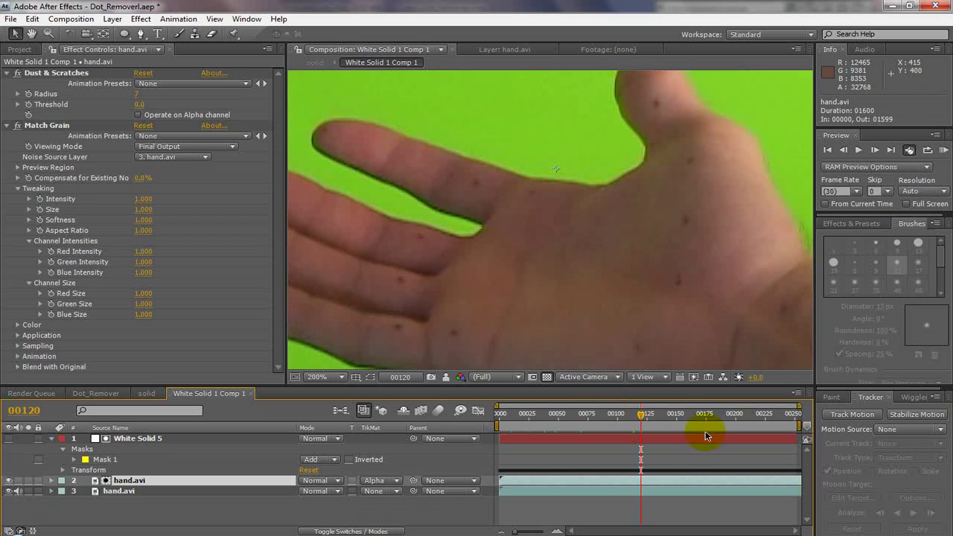
Step: At frame 115, select the White Solid 5 layer and open the Dot_Remover composition
left_click_drag(641, 413, 635, 415)
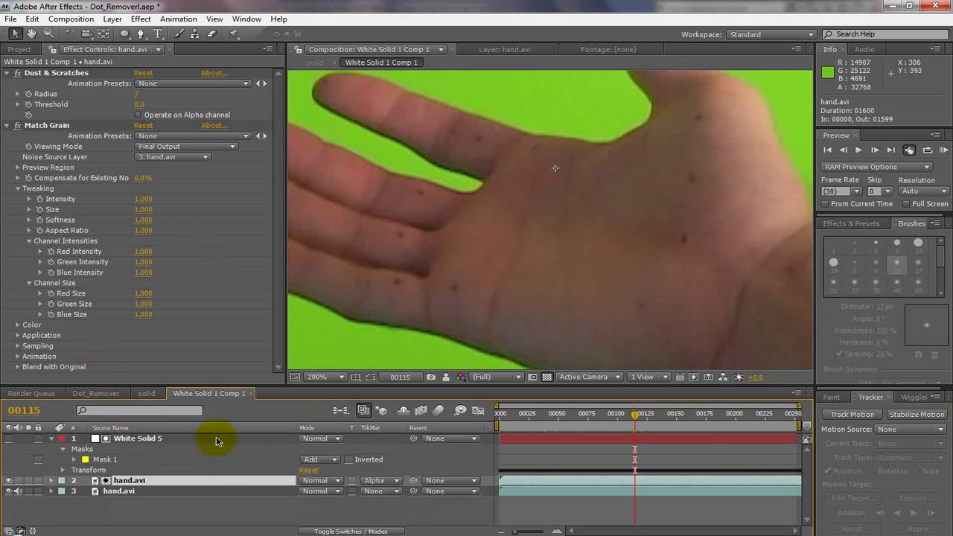
left_click(147, 440)
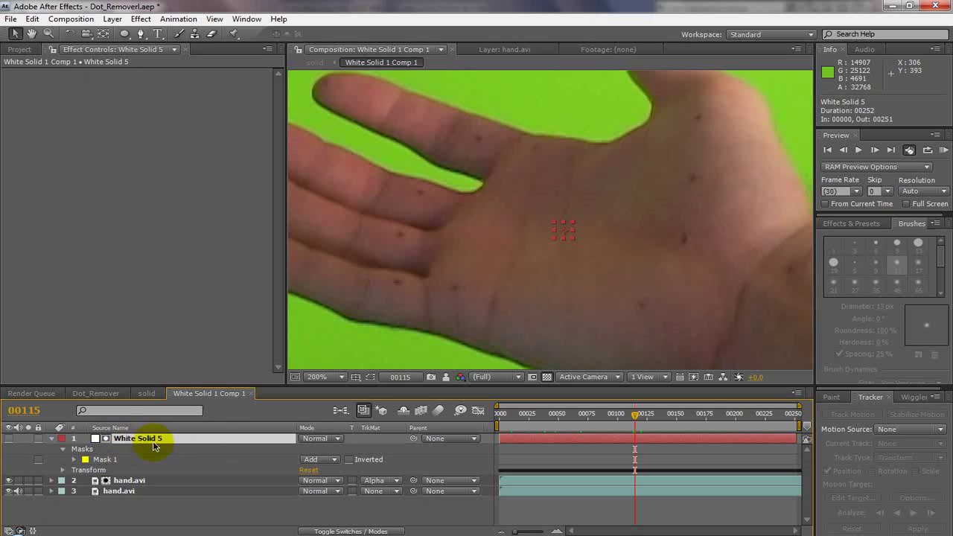
left_click(99, 394)
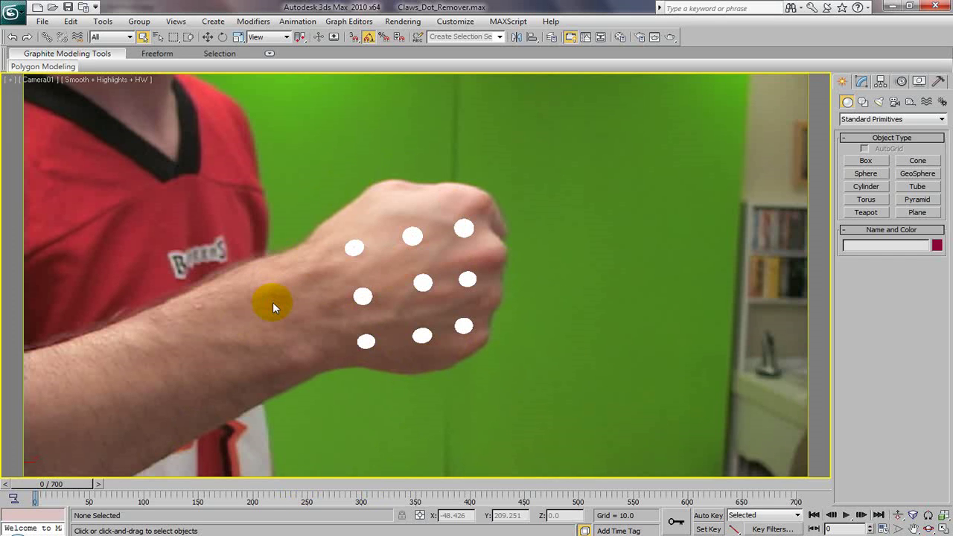
Step: Switch to 3ds Max and review how the white circles follow the fist between frames 0 and 45, ending at frame 0
left_click_drag(45, 484, 102, 488)
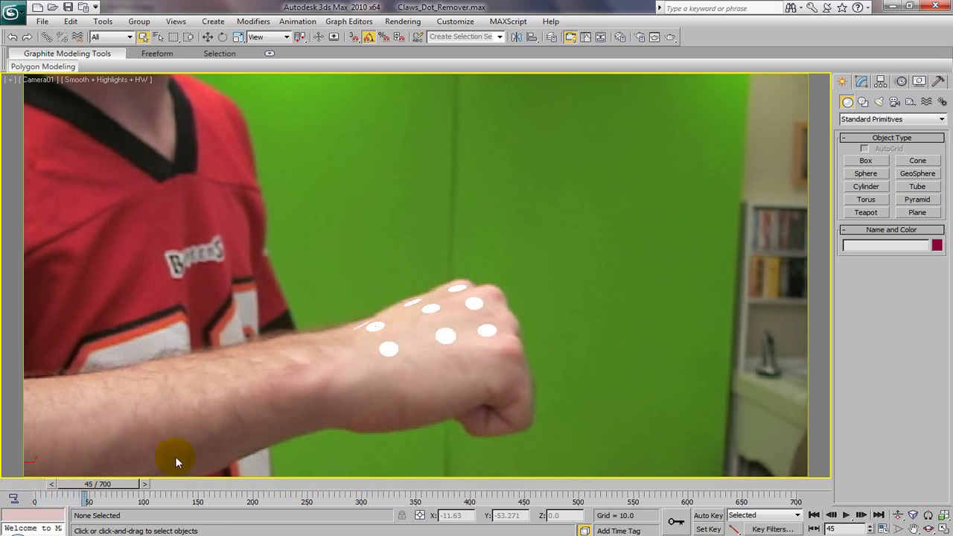
mouse_move(127, 485)
left_mouse_down()
mouse_move(113, 490)
mouse_move(122, 484)
left_mouse_up()
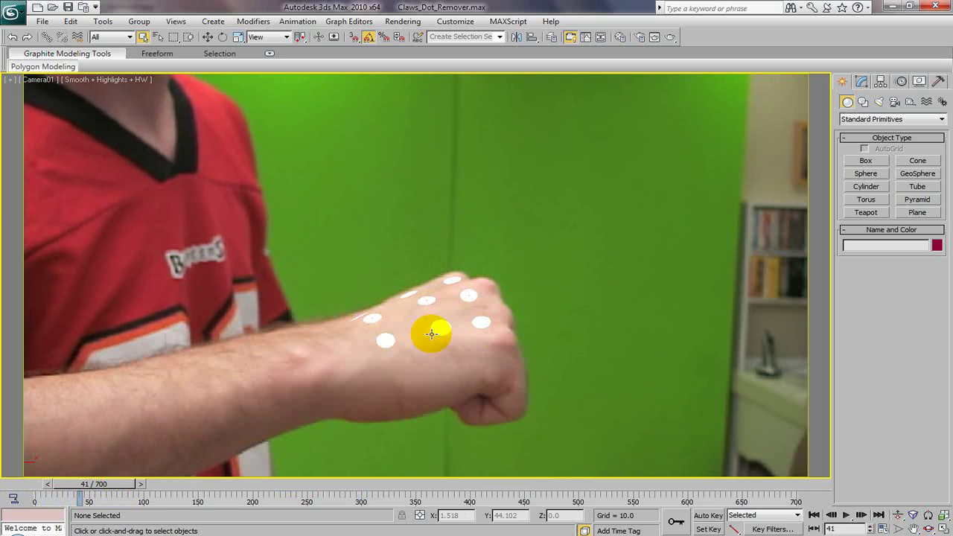
left_click_drag(102, 484, 47, 483)
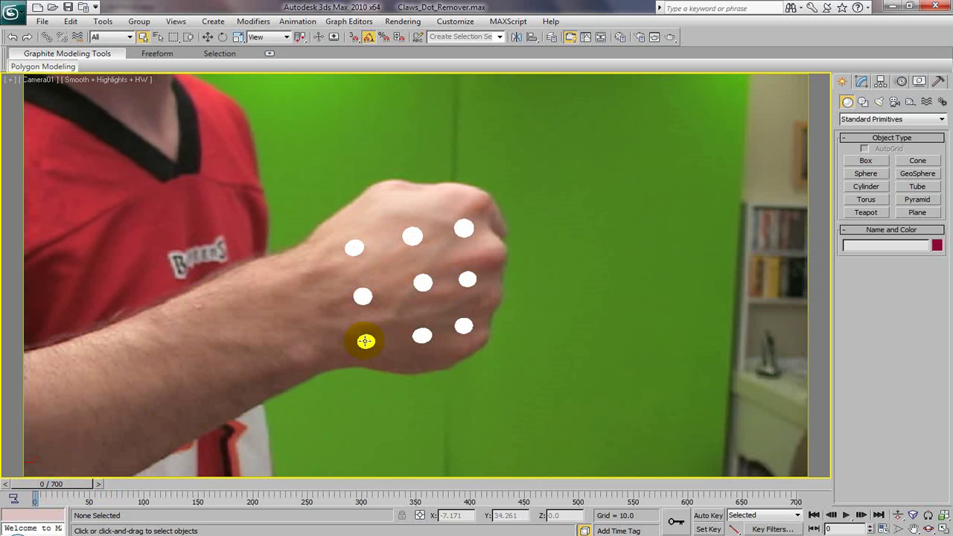
Step: Display the spline shape types and choose the Circle shape
left_click(863, 104)
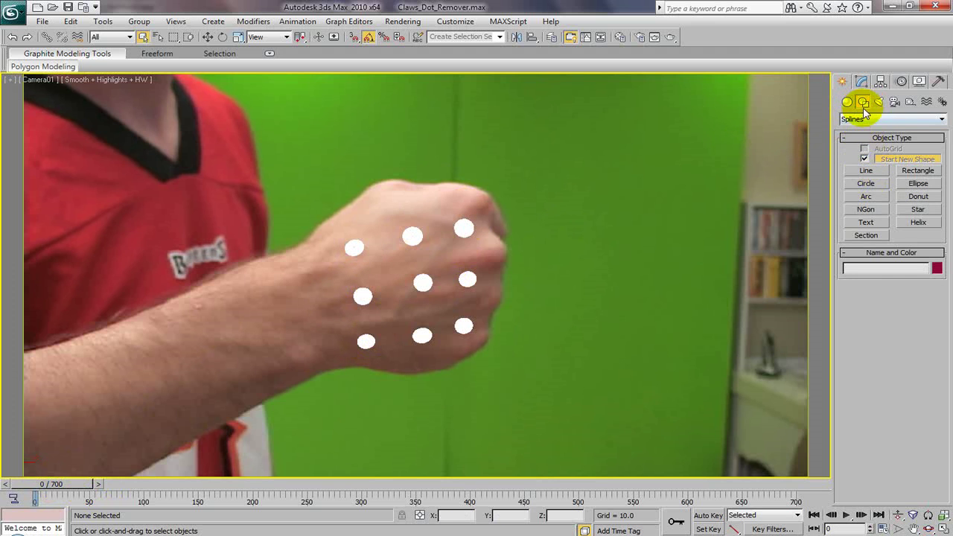
left_click(863, 186)
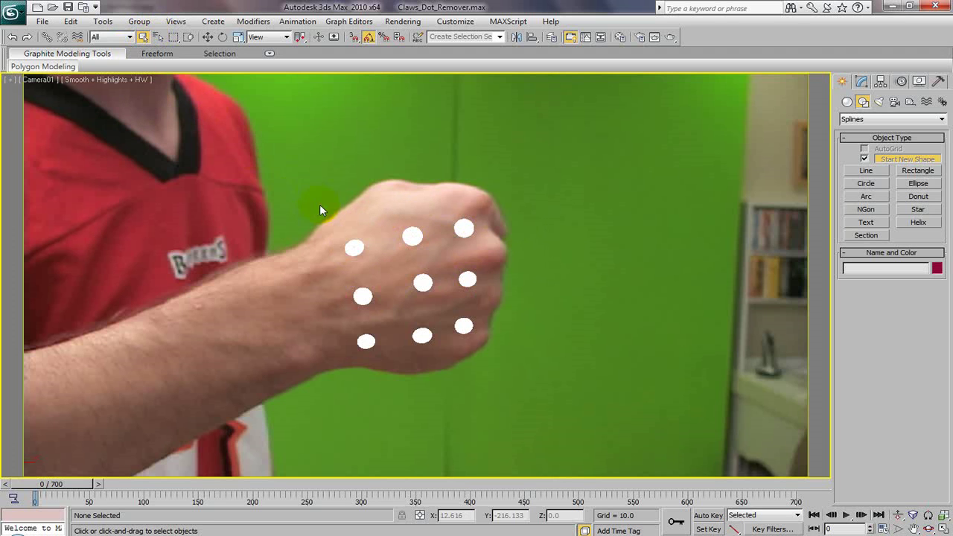
Step: Inspect the Shell and planar UVW Mapping modifier settings of Circle01 and clear the selection
left_click(353, 242)
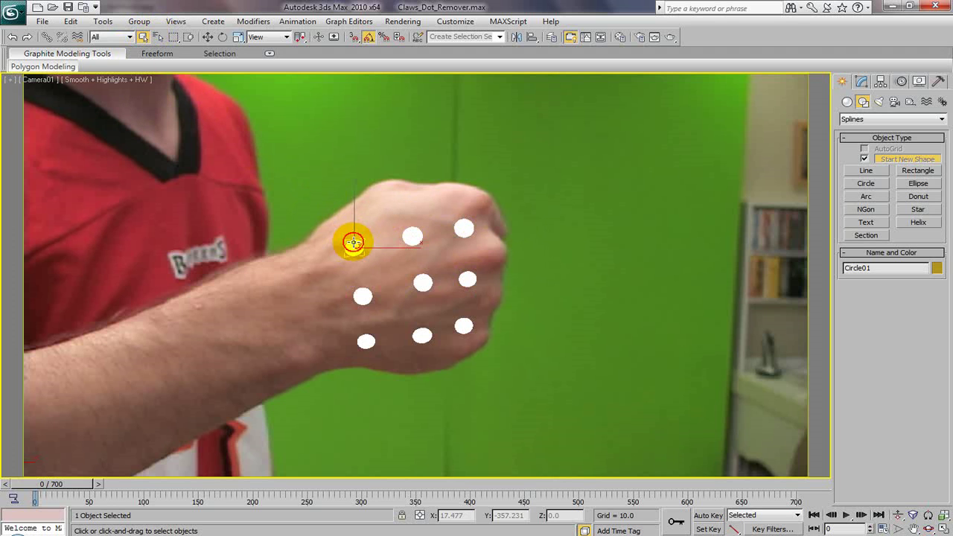
left_click(861, 82)
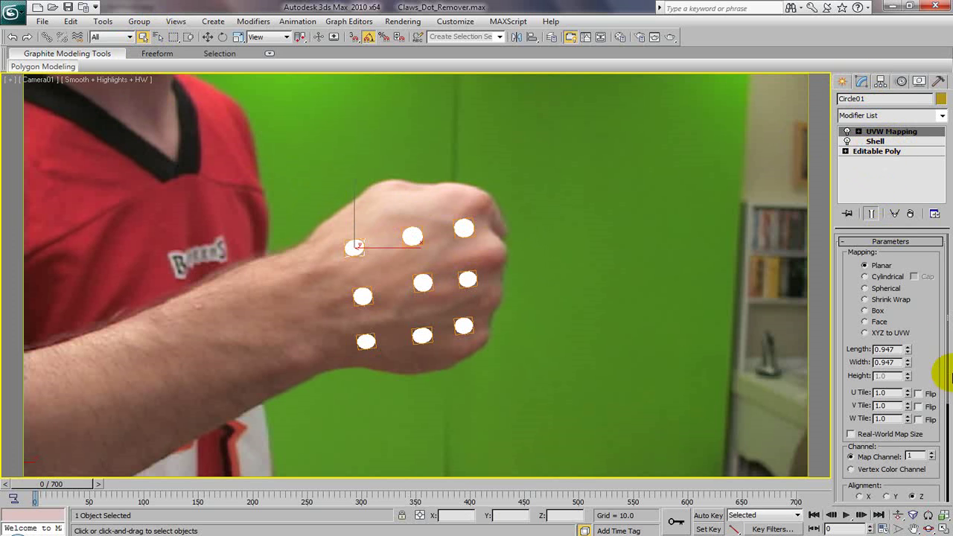
left_click(892, 142)
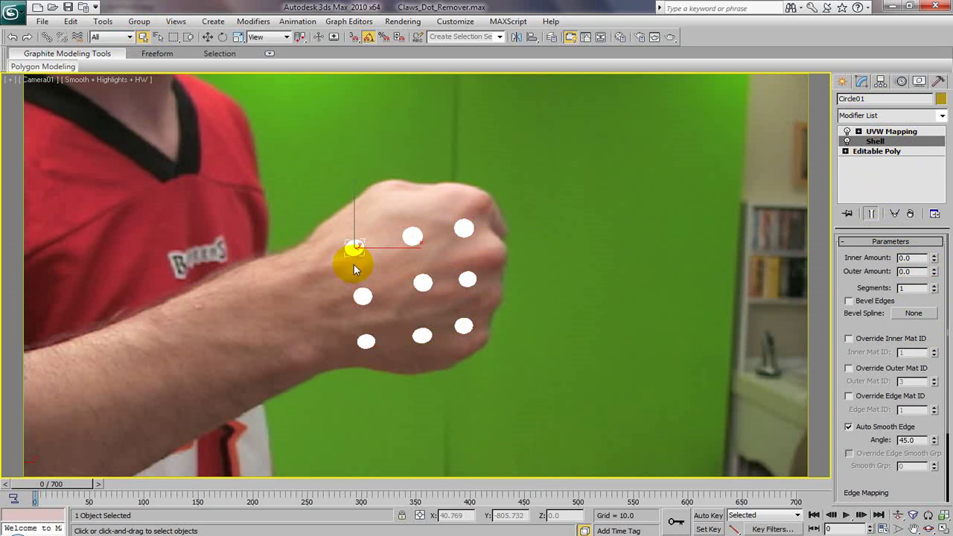
left_click(902, 132)
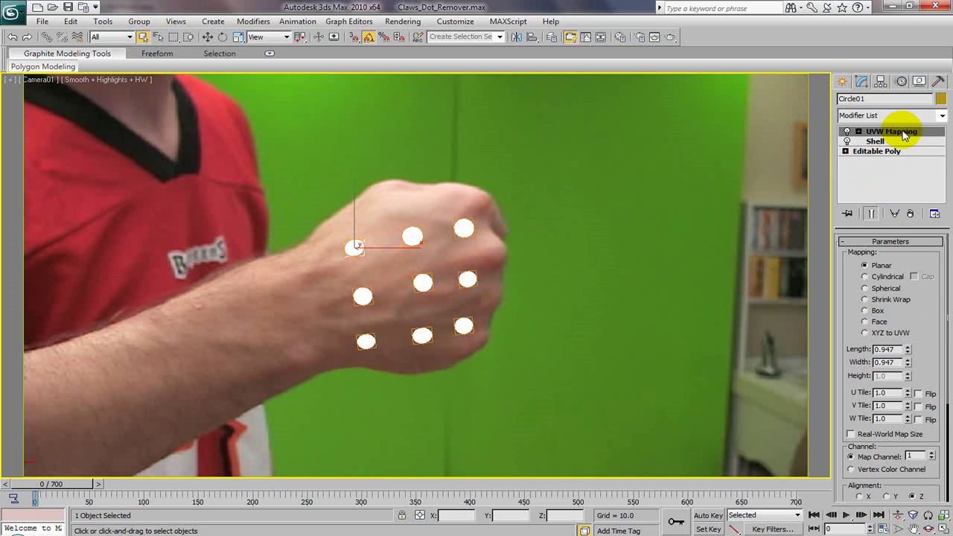
left_click_drag(936, 339, 938, 300)
scroll(938, 300, "down", 2)
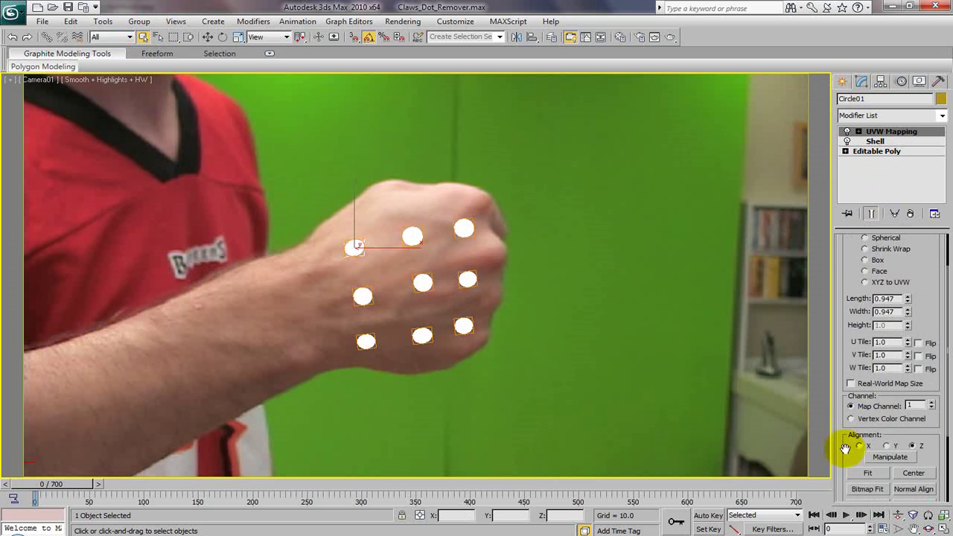
left_click_drag(925, 255, 923, 325)
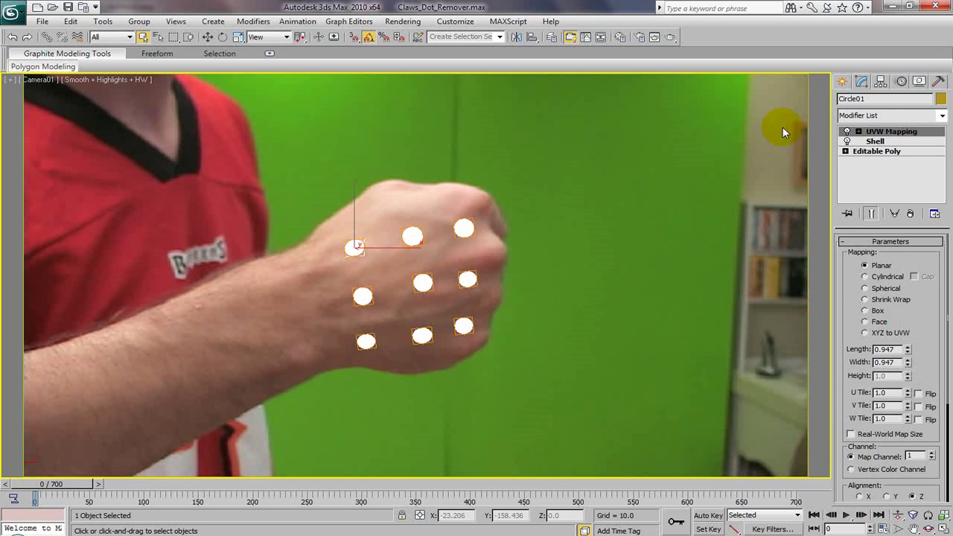
left_click(384, 199)
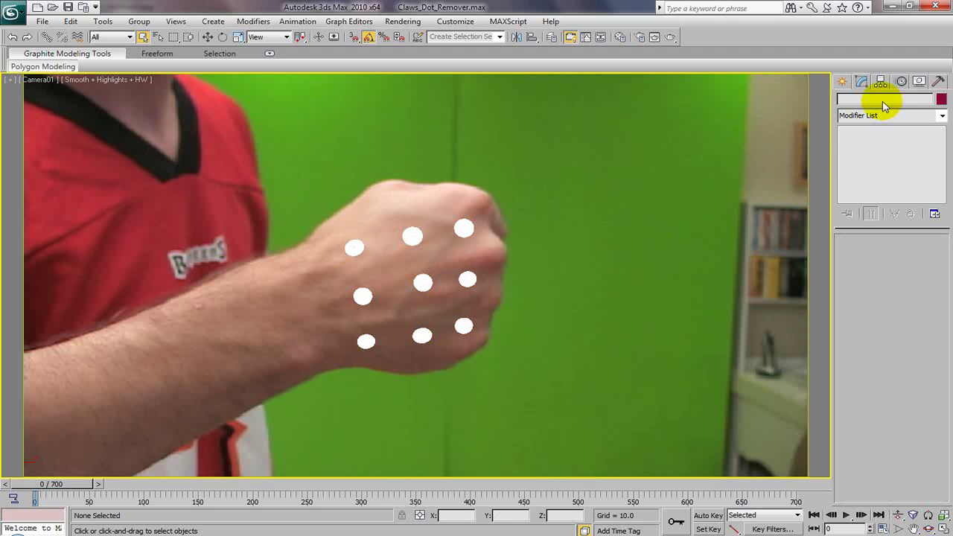
Step: Reselect Circle01 and, at frame 15, review the tracker and circle objects in the scene's selection list
left_click(358, 248)
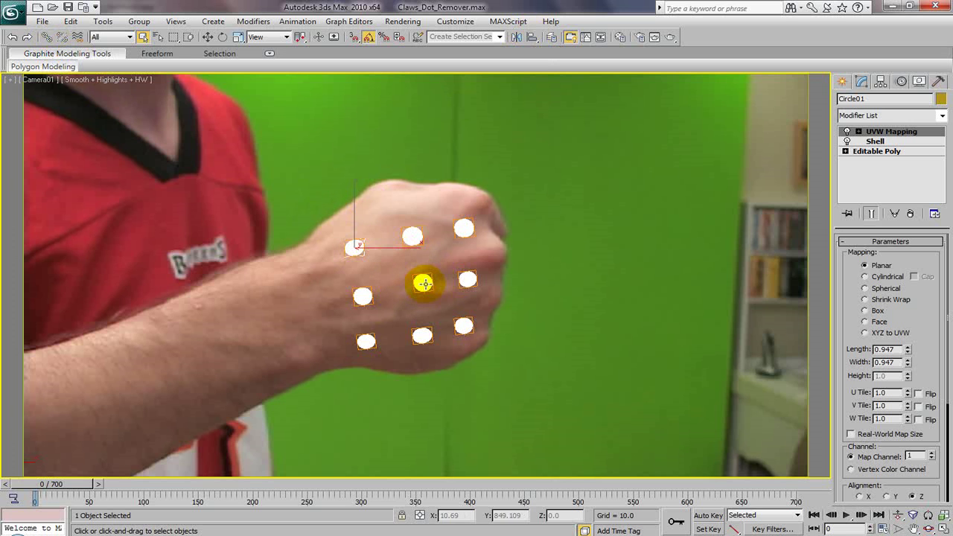
left_click_drag(76, 485, 93, 486)
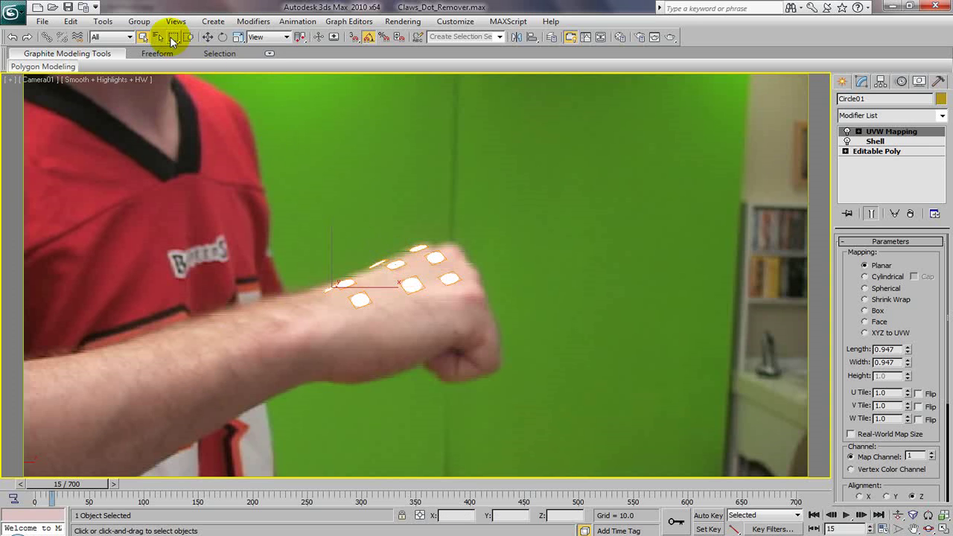
left_click(158, 36)
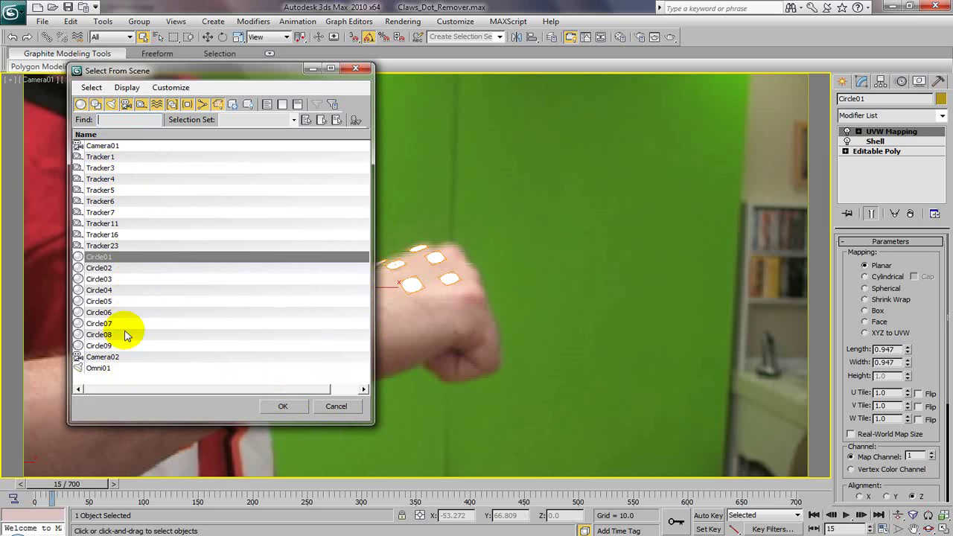
left_click(300, 406)
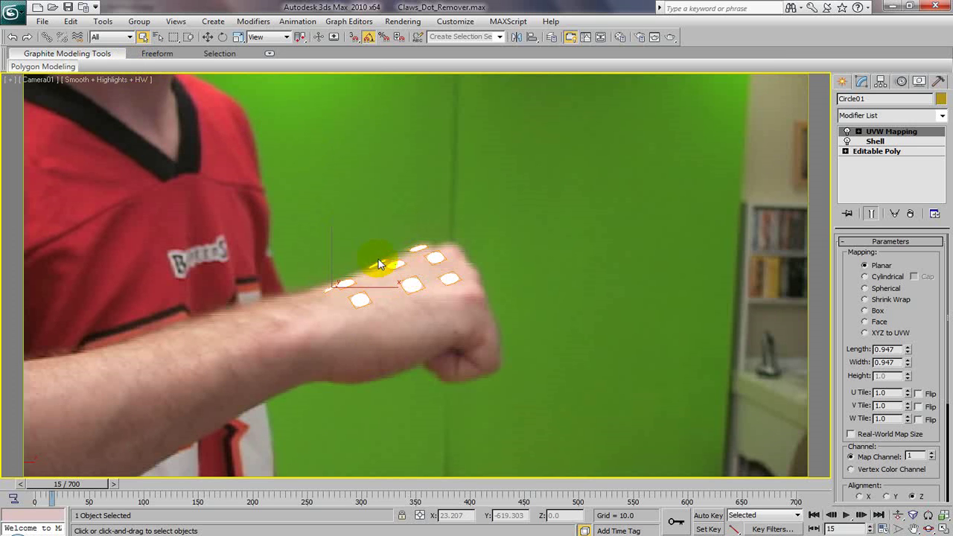
Step: Check how the circles sit on the hand's tracked dots at frames 111, 141 and 136
left_click_drag(96, 484, 184, 492)
left_click(393, 265)
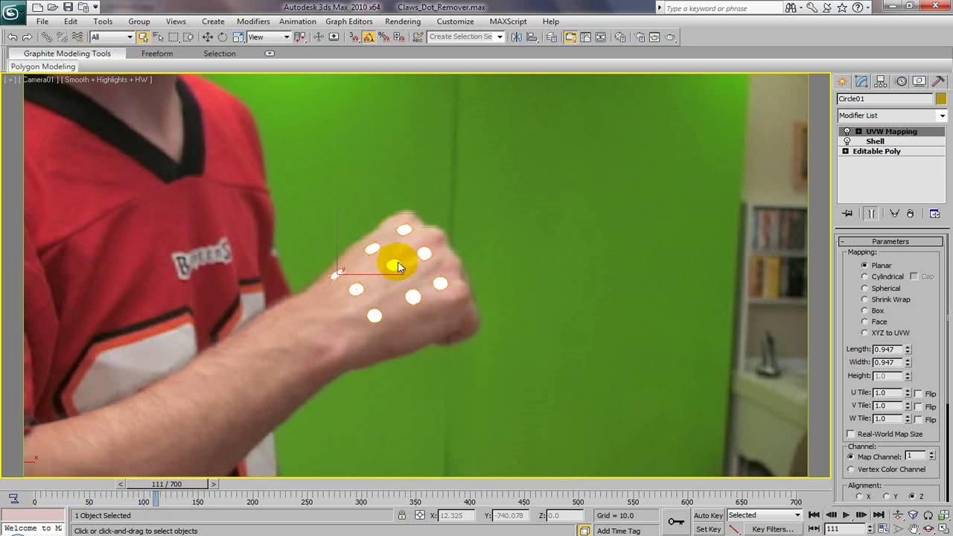
left_click(364, 269)
left_click(341, 273)
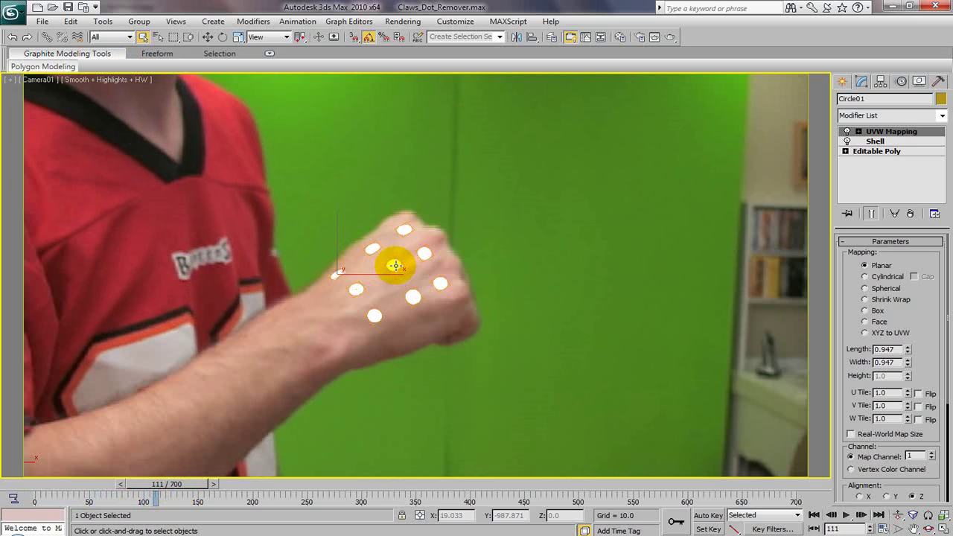
left_click_drag(181, 485, 213, 489)
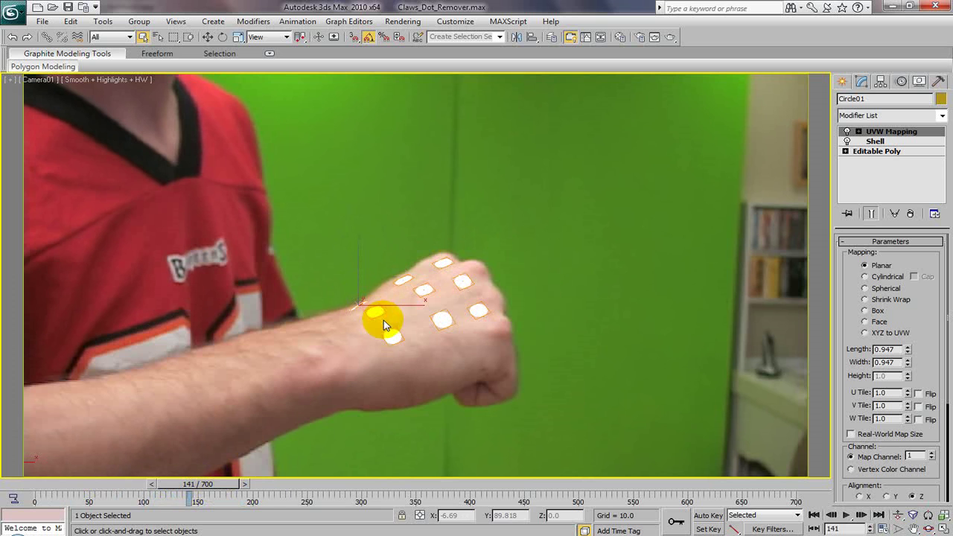
mouse_move(222, 487)
left_mouse_down()
mouse_move(212, 476)
mouse_move(220, 482)
left_mouse_up()
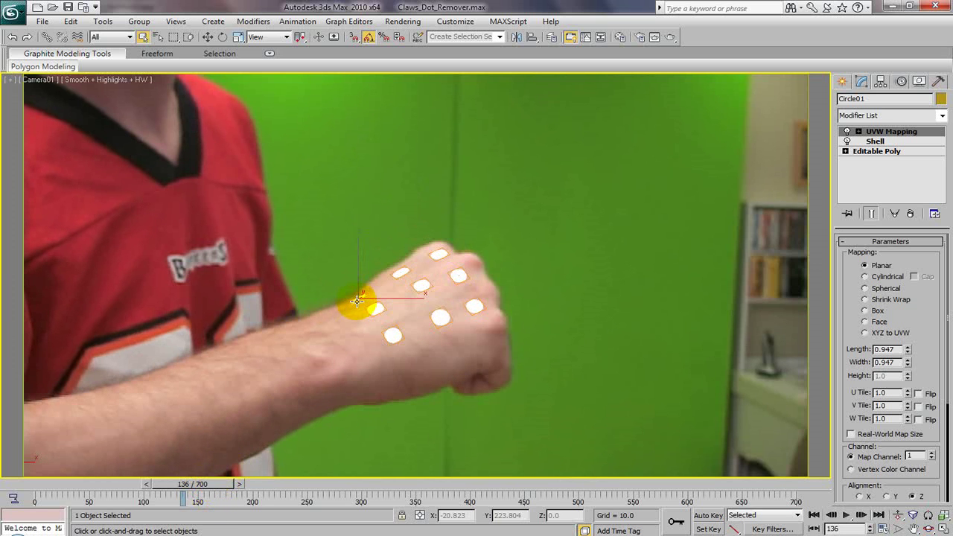
Step: At frame 171, set the rotation reference coordinate system to Local and try tilting Circle01 about its local axis
left_click_drag(221, 489, 256, 489)
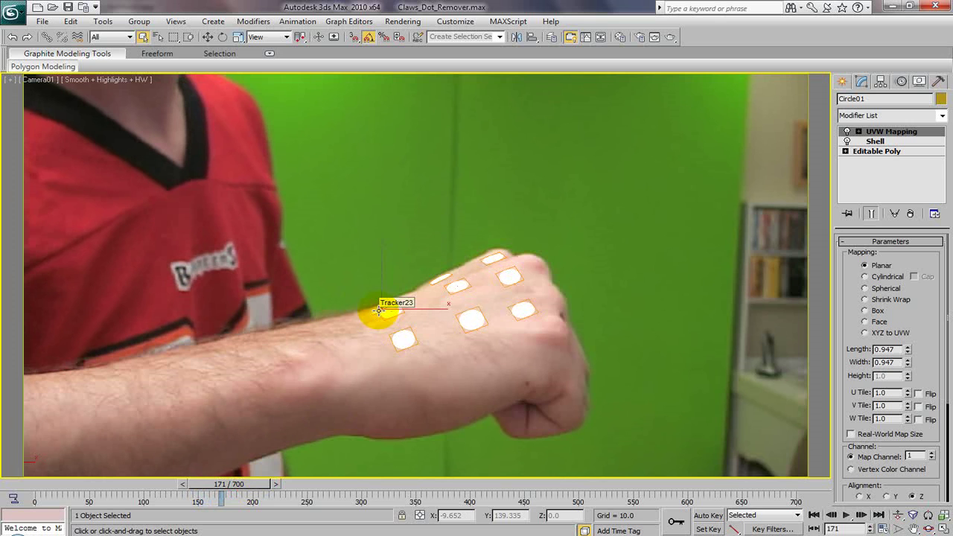
left_click(222, 37)
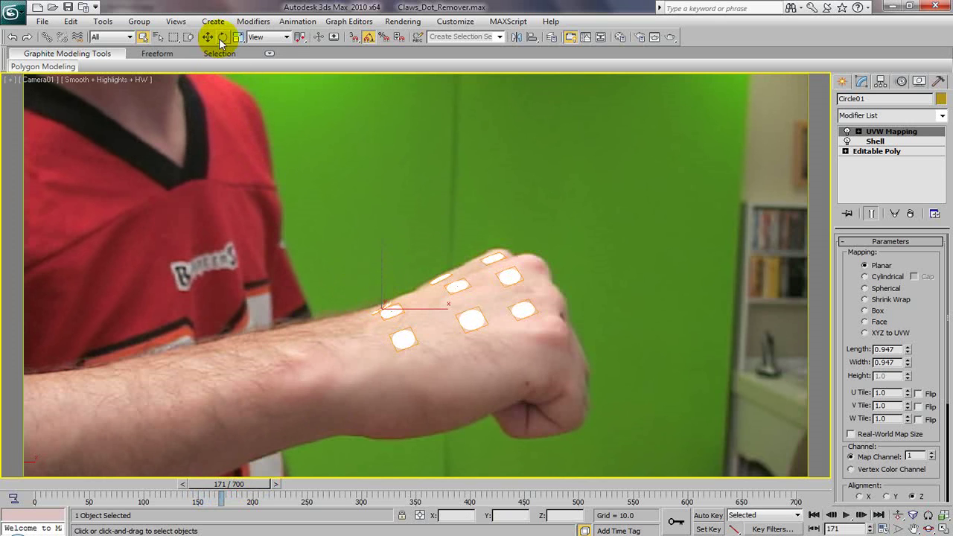
left_click(262, 36)
left_click(257, 79)
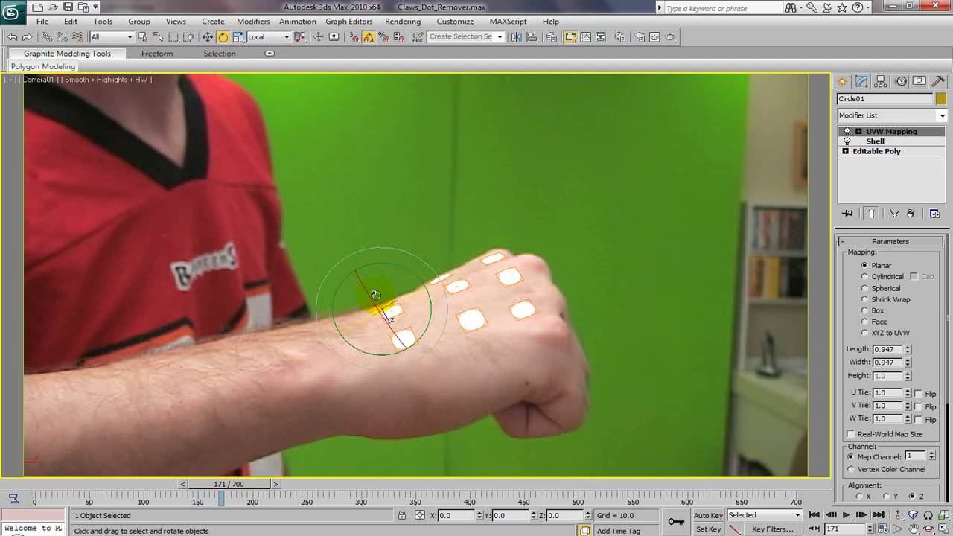
left_click_drag(368, 290, 379, 306)
Step: Try moving Circle01 in Local reference coordinates away from its dot on the wrist and undo the change
left_click(208, 37)
left_click(208, 38)
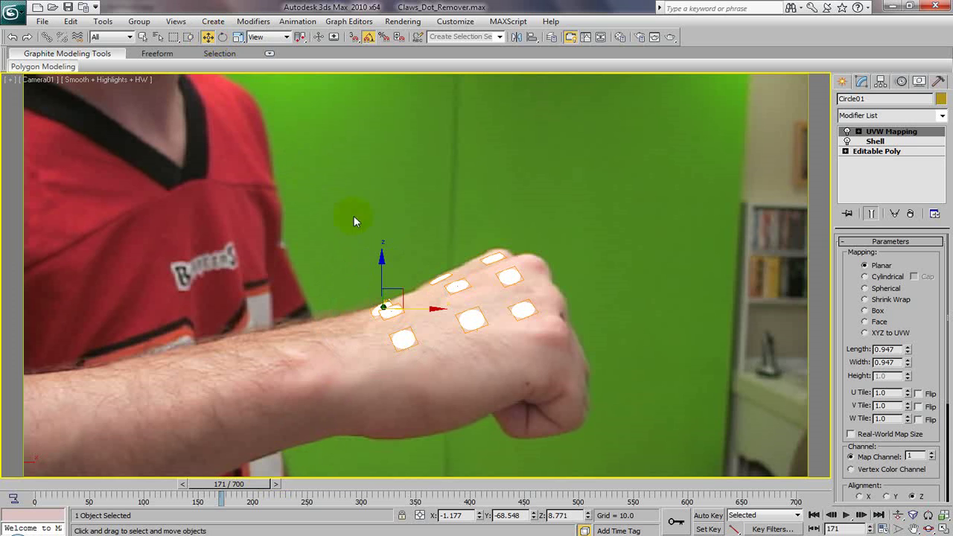
left_click(268, 37)
left_click(261, 84)
mouse_move(392, 329)
left_mouse_down()
mouse_move(399, 334)
mouse_move(387, 350)
mouse_move(394, 341)
left_mouse_up()
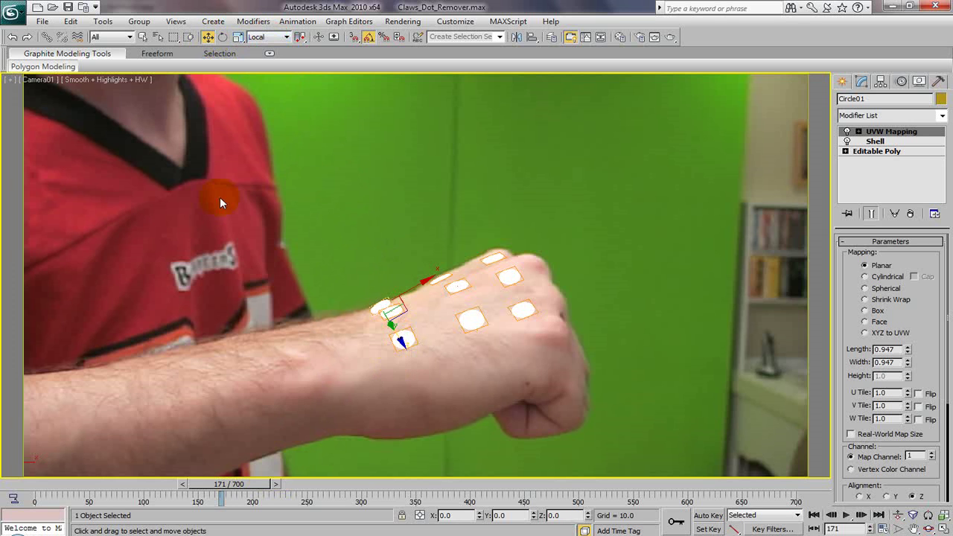
left_click(13, 37)
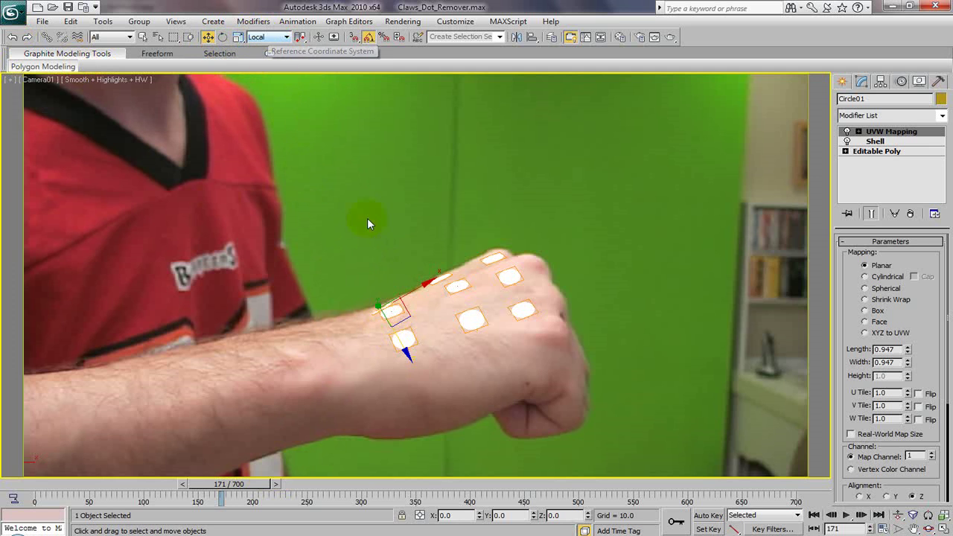
Step: Rotate Circle01 slightly about its local axis at frame 171 and check its fit at frame 179
left_click(221, 37)
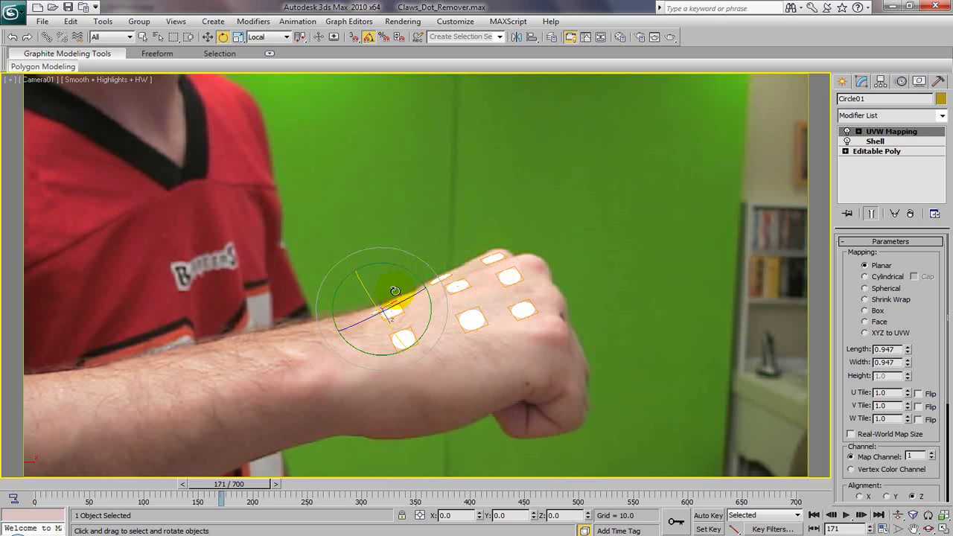
mouse_move(371, 297)
left_mouse_down()
mouse_move(382, 320)
mouse_move(382, 293)
left_mouse_up()
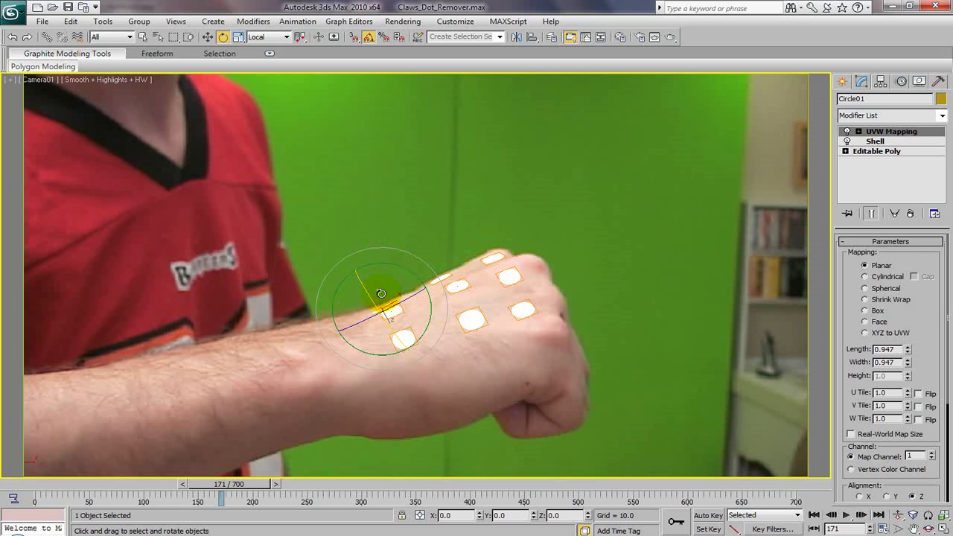
mouse_move(221, 495)
left_mouse_down()
mouse_move(342, 491)
mouse_move(134, 485)
mouse_move(272, 491)
mouse_move(335, 483)
mouse_move(74, 488)
mouse_move(238, 487)
left_mouse_up()
key("e")
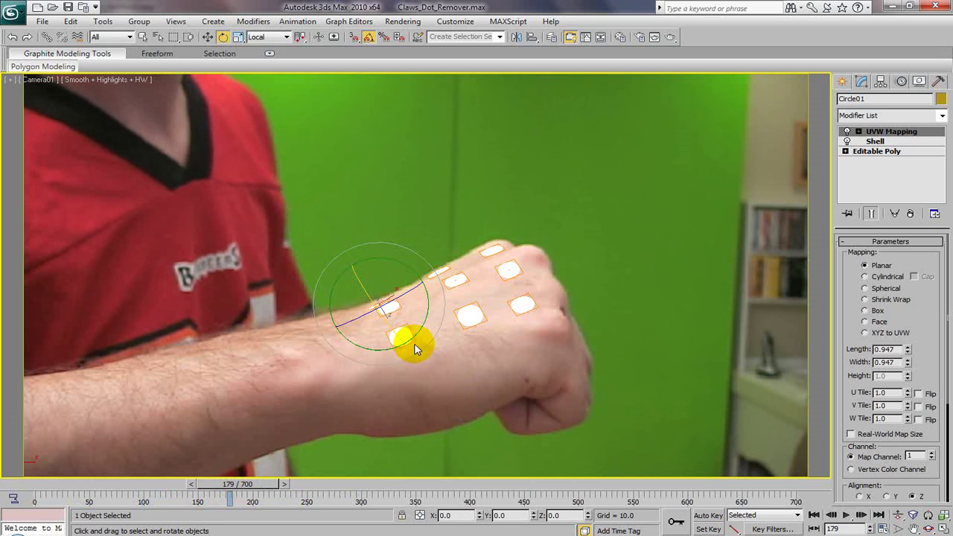
Step: Check how the circles follow the hand's dots at frames 263, 268, 276 and 279
left_click(240, 485)
left_click_drag(237, 490, 342, 487)
key("e")
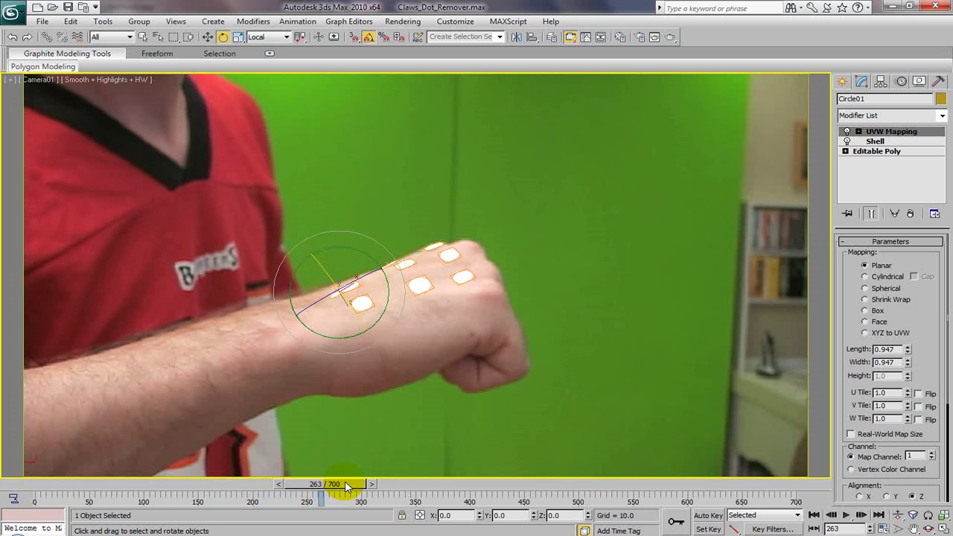
left_click(861, 515)
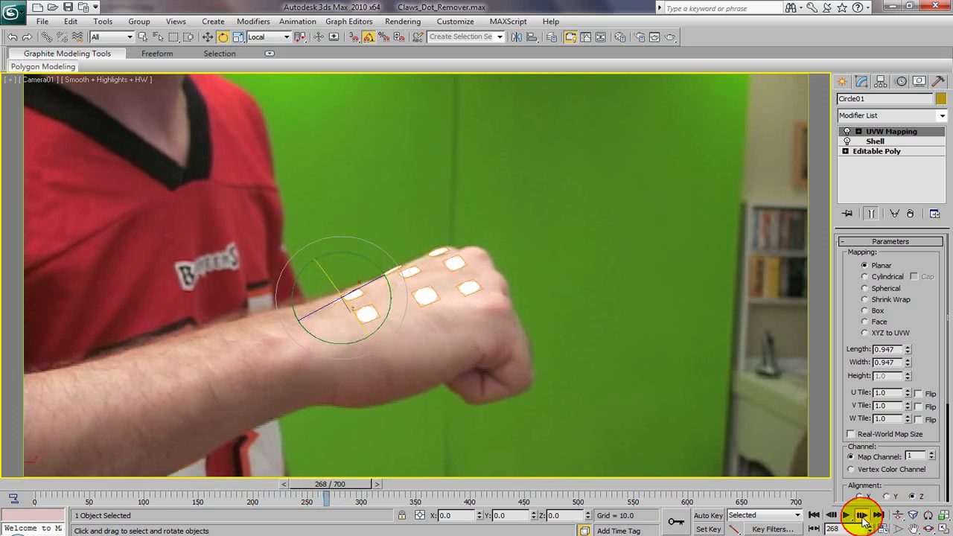
left_click(861, 515)
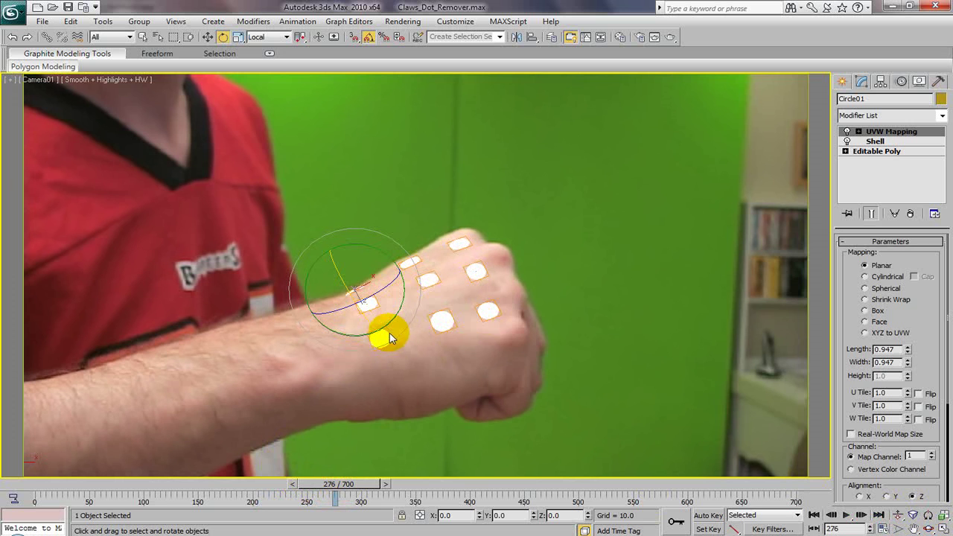
left_click_drag(350, 485, 363, 491)
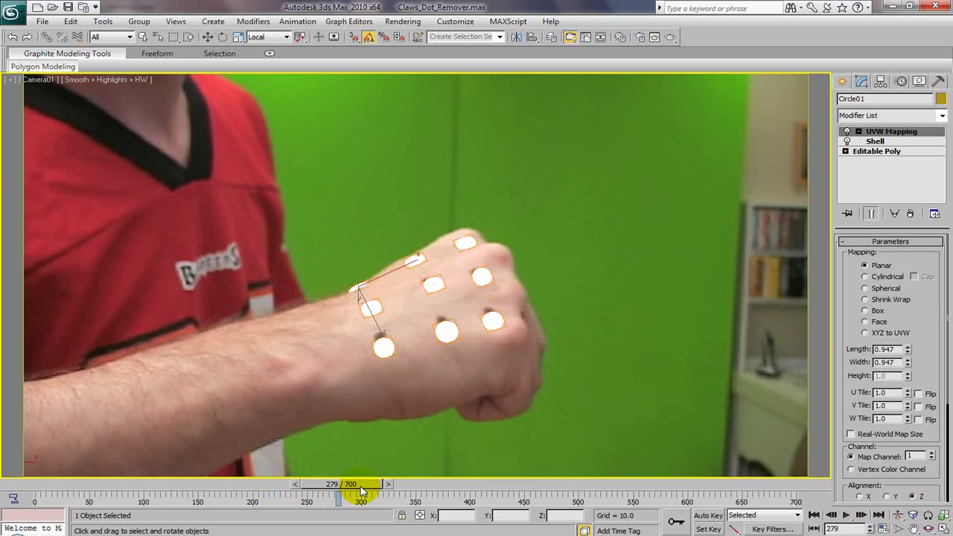
Step: Review the common output parameters in Render Setup and close the dialog without rendering
left_click(405, 22)
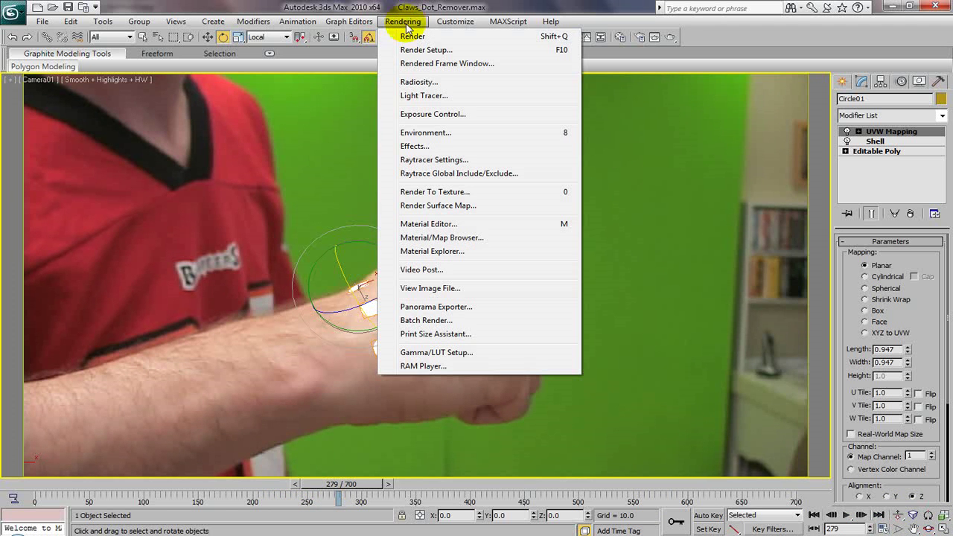
left_click(419, 50)
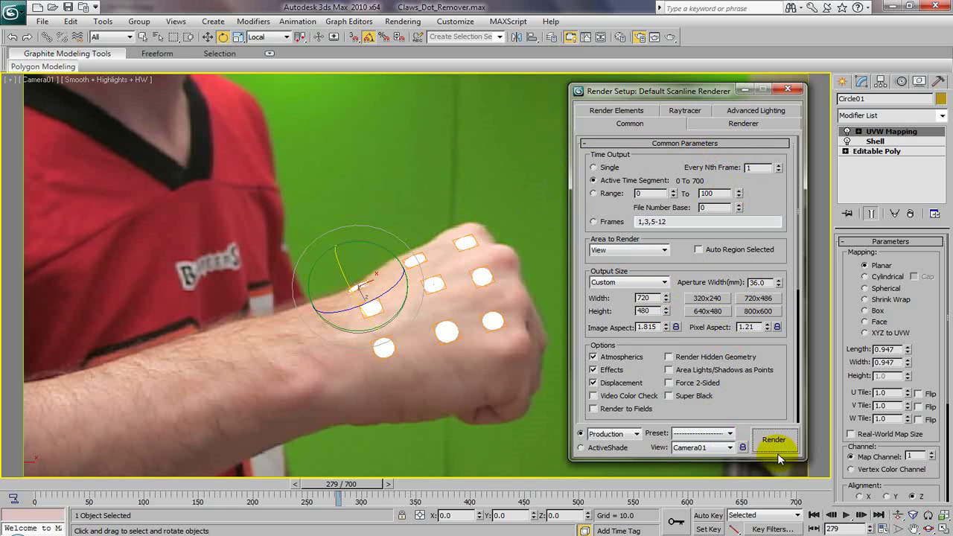
left_click(788, 90)
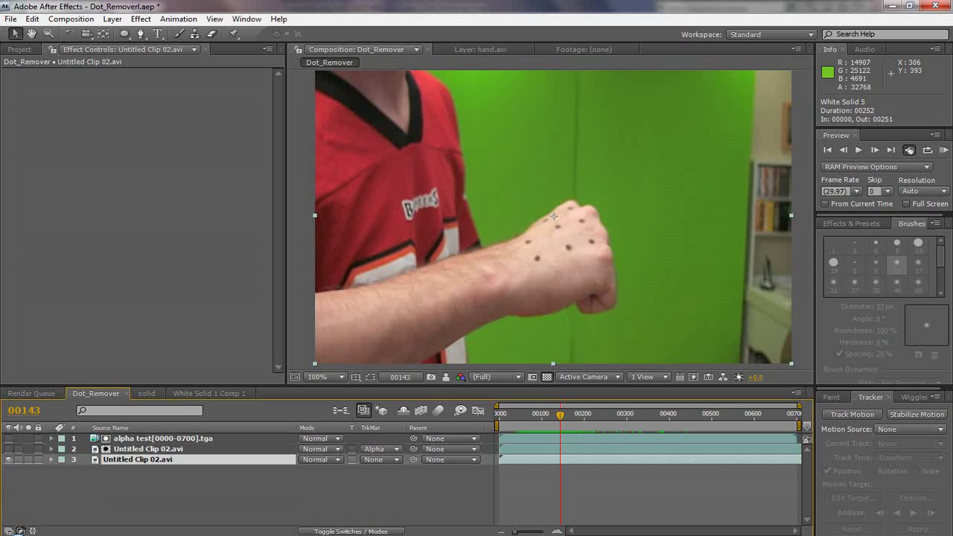
Step: Switch to After Effects, show the alpha test[0000-0700].tga layer and disable its Simple Choker and Channel Blur effects to view the raw circles
left_click(10, 441)
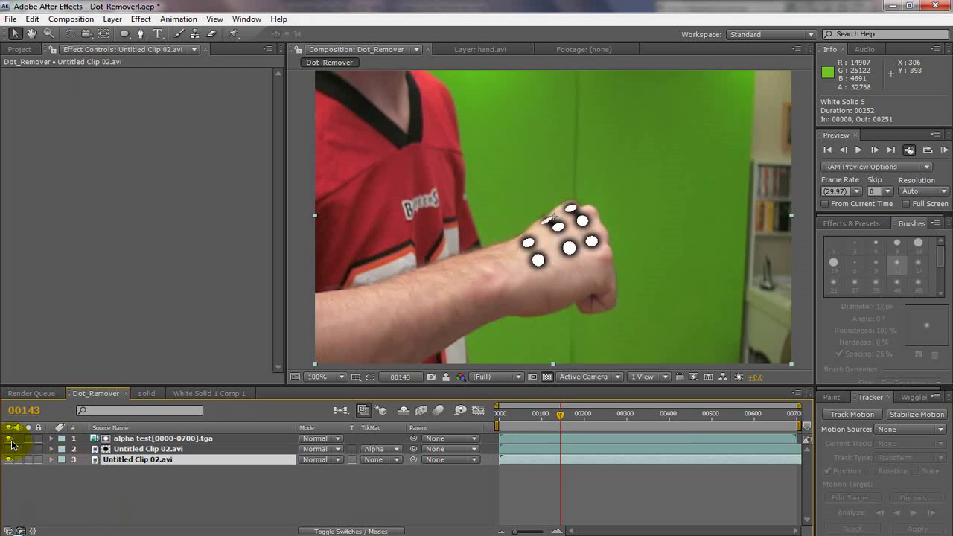
left_click(9, 448)
left_click(146, 440)
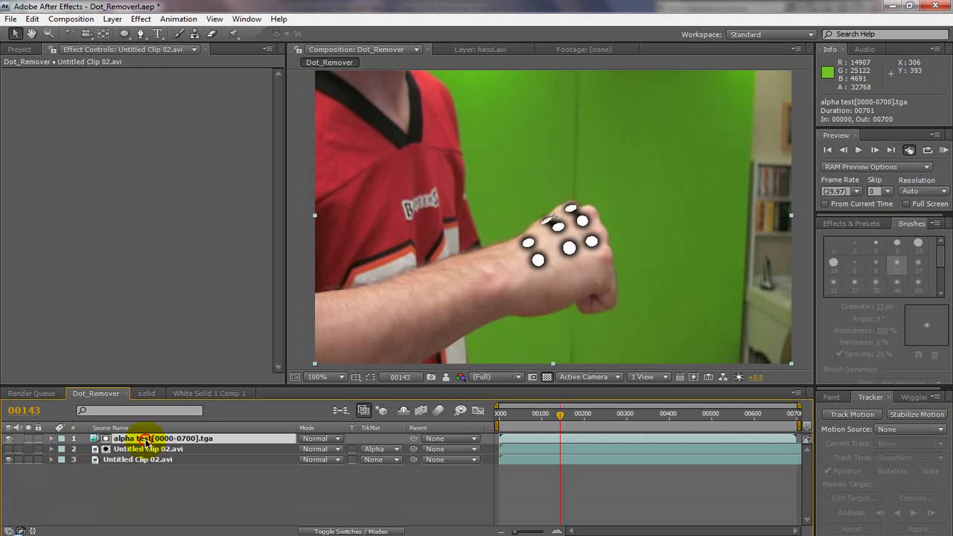
left_click(18, 74)
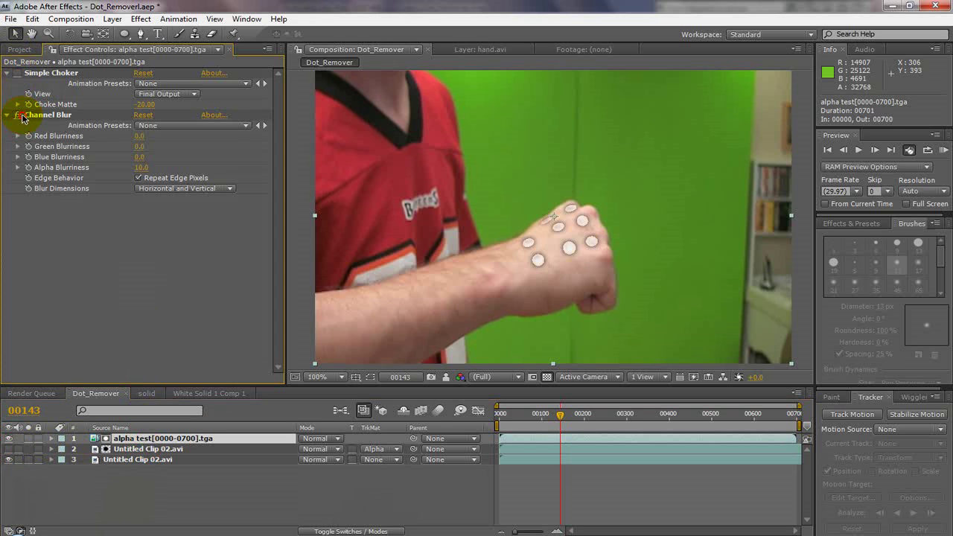
left_click(23, 117)
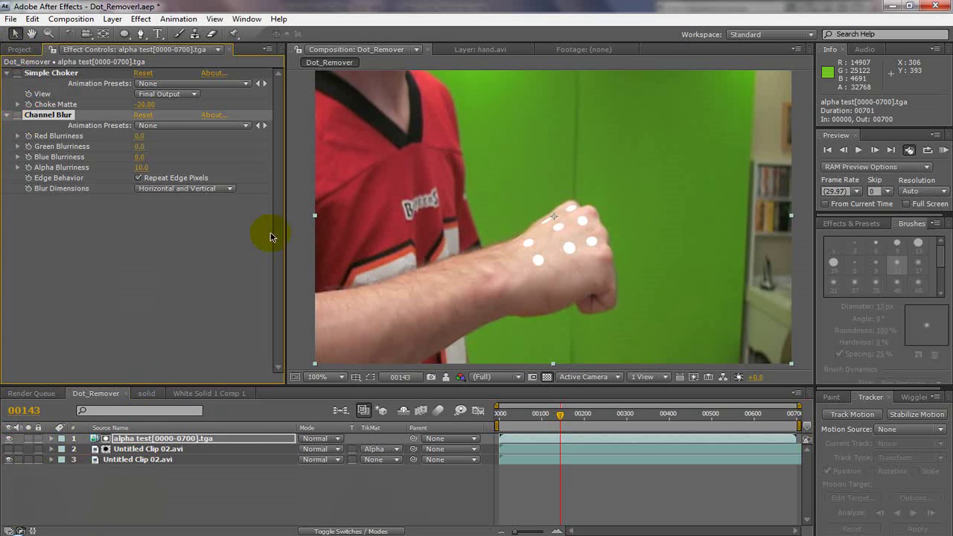
Step: Go to frame 181 and re-enable Simple Choker and Channel Blur on the alpha test matte layer
left_click(572, 417)
mouse_move(573, 422)
left_mouse_down()
mouse_move(629, 424)
mouse_move(543, 405)
mouse_move(728, 407)
mouse_move(576, 409)
left_mouse_up()
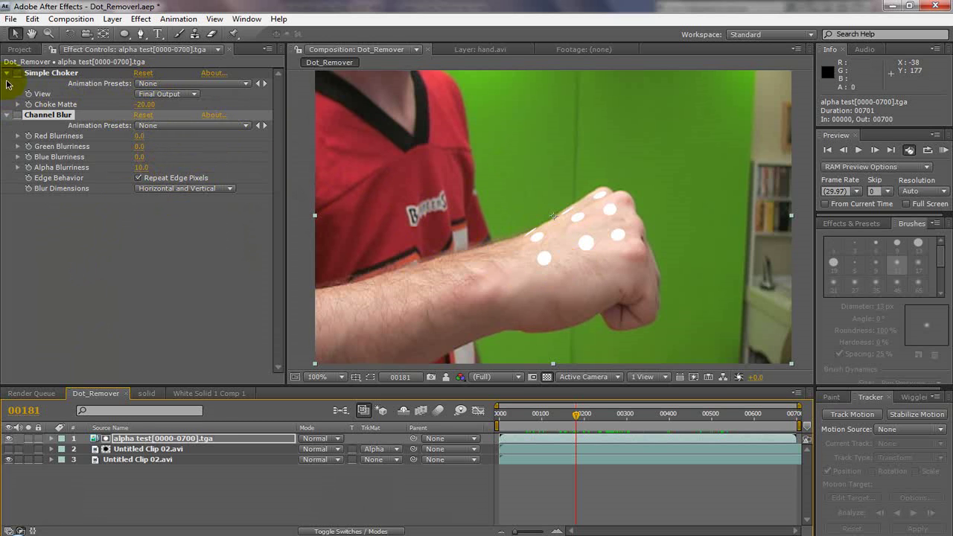
left_click(18, 117)
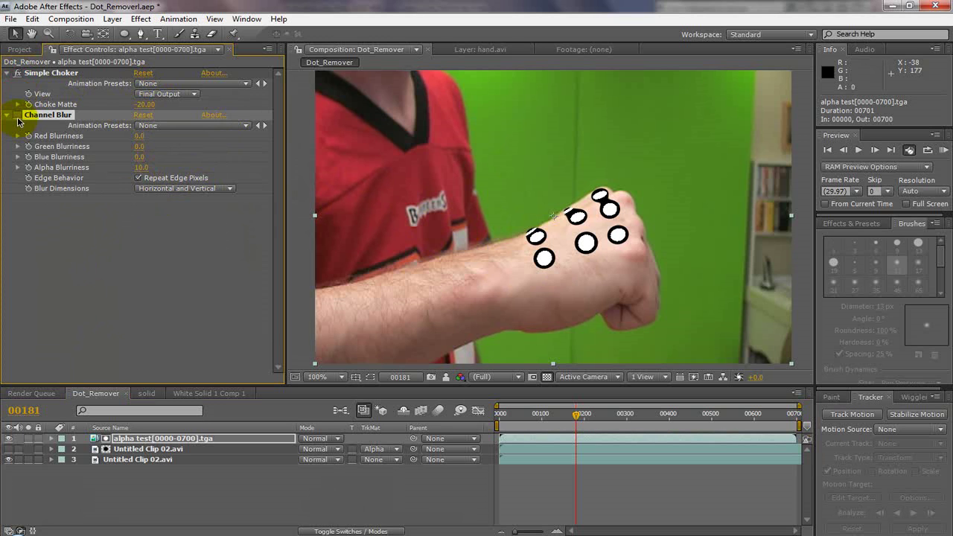
left_click(23, 121)
left_click(18, 116)
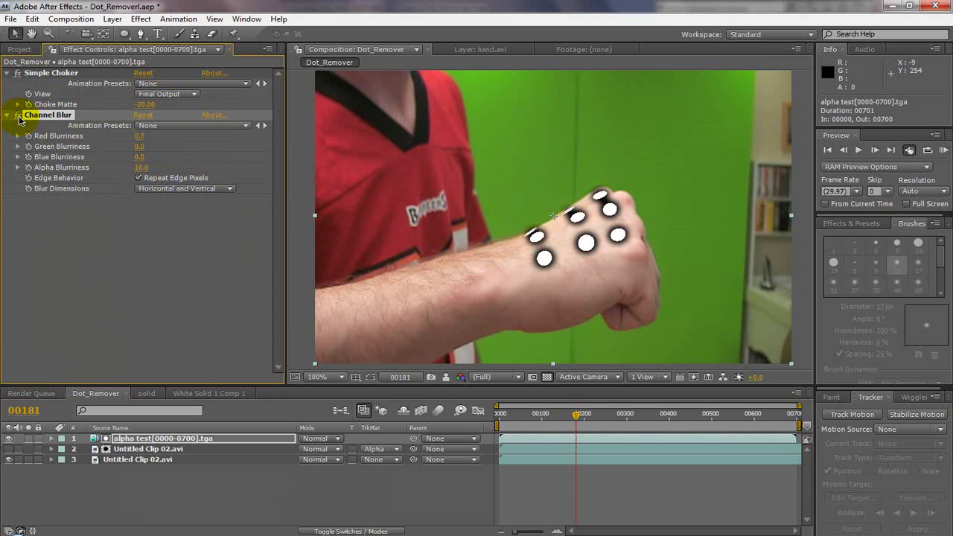
left_click(137, 178)
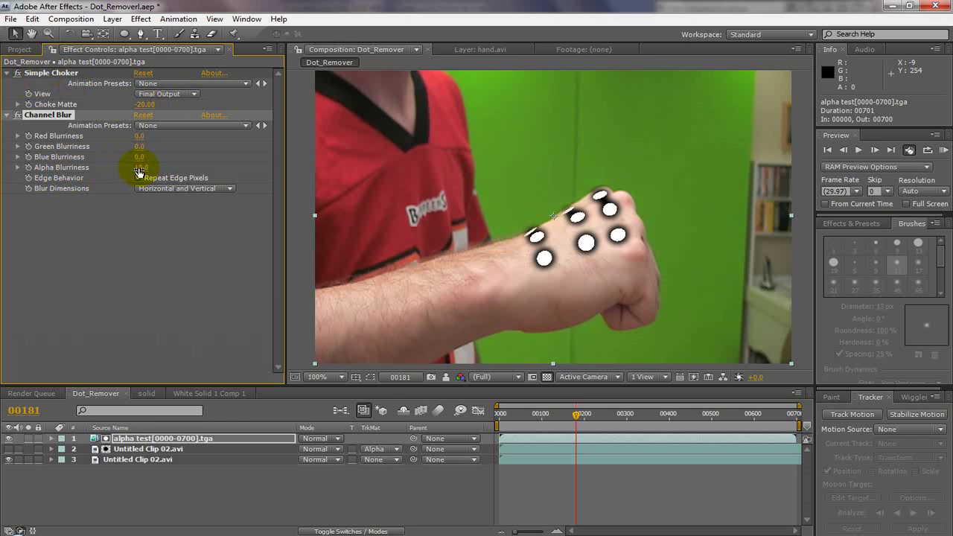
Step: Hide the alpha test matte layer and show the upper Untitled Clip 02.avi layer that uses it as an alpha matte
left_click(9, 439)
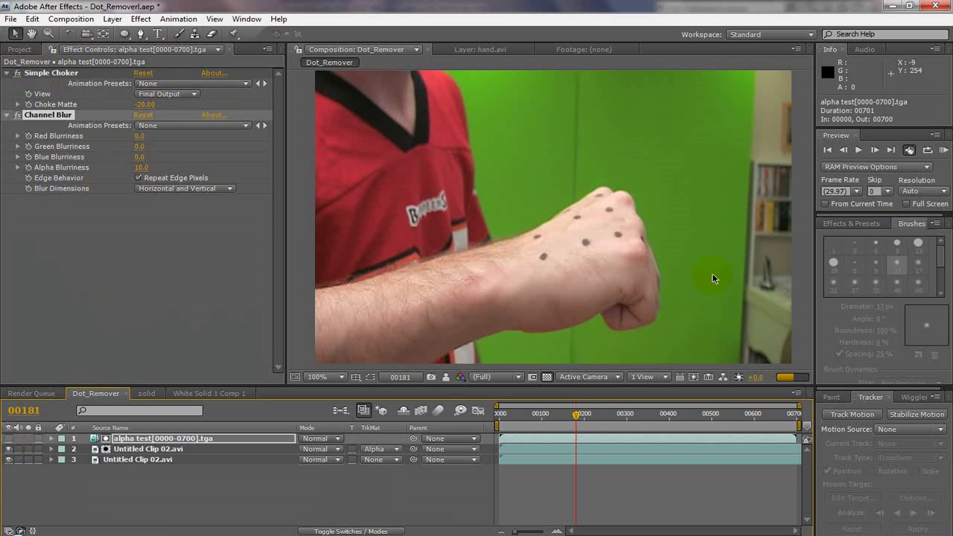
key("period")
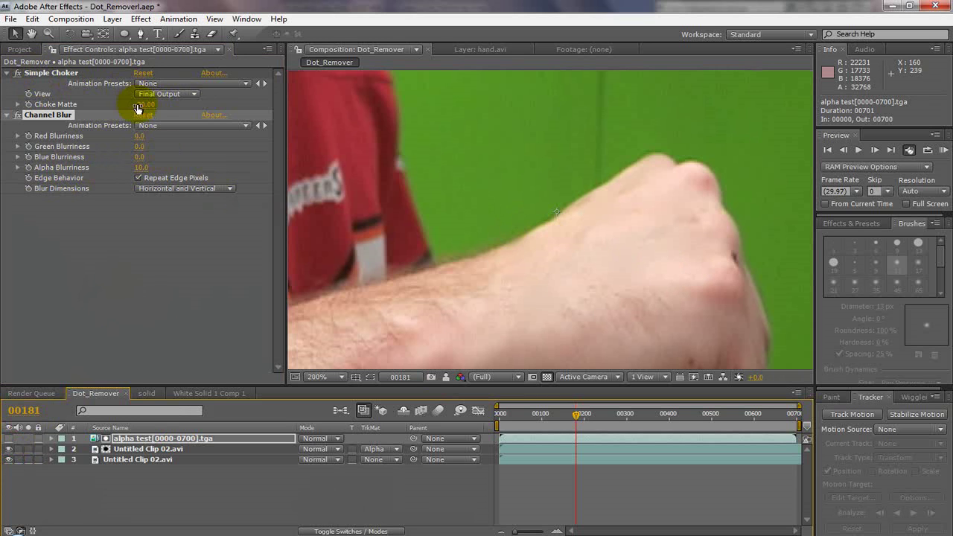
mouse_move(141, 168)
left_mouse_down()
mouse_move(148, 123)
mouse_move(148, 155)
left_mouse_up()
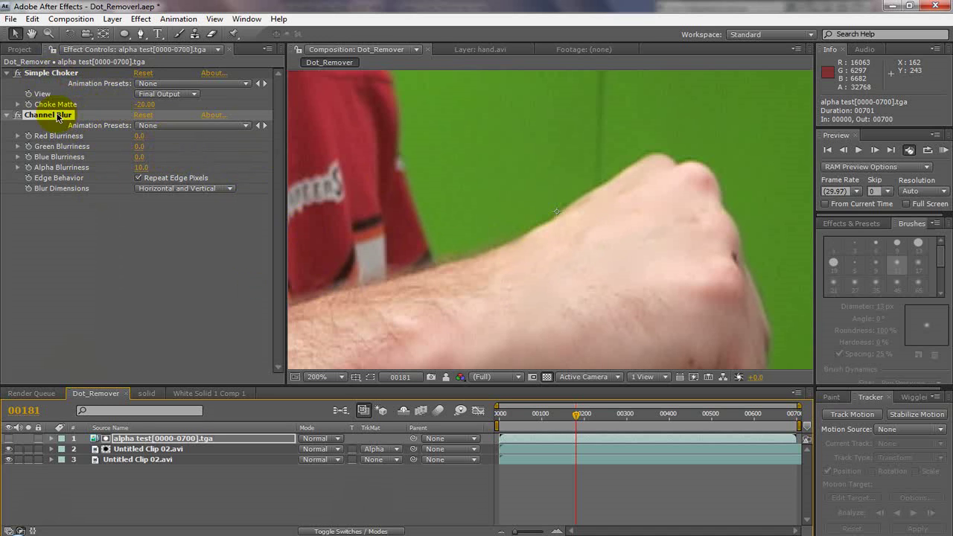
Step: Disable Channel Blur and Simple Choker on the matte layer and inspect the retouched hand up to frame 447
left_click(19, 117)
left_click(18, 74)
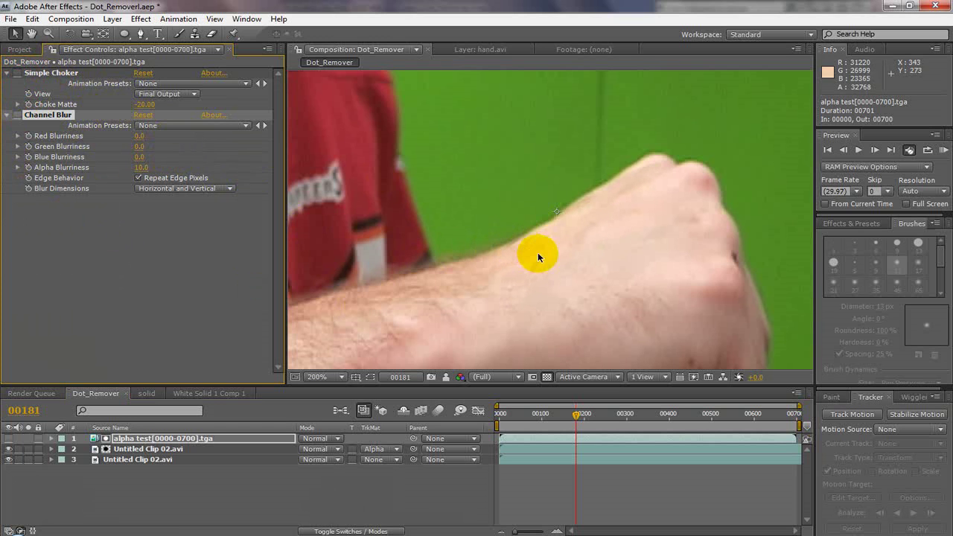
left_click_drag(552, 414, 690, 423)
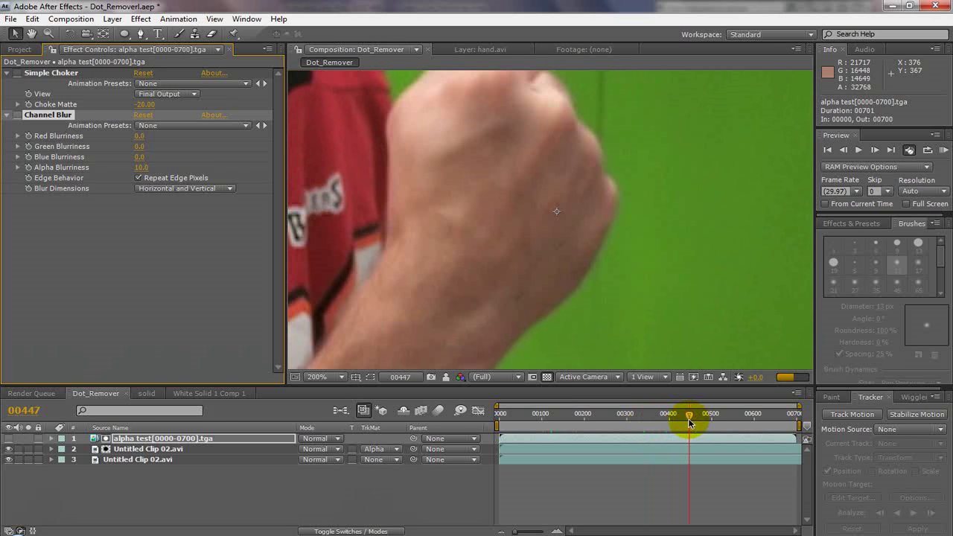
scroll(506, 219, "up", 1)
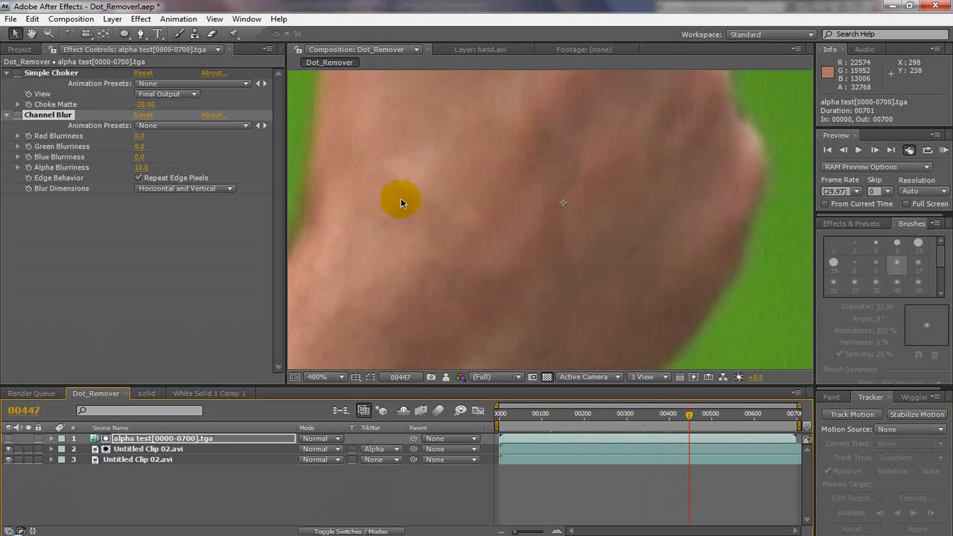
Step: Re-enable Simple Choker and briefly display the alpha test matte layer over the hand at frame 447
left_click(19, 75)
left_click(19, 75)
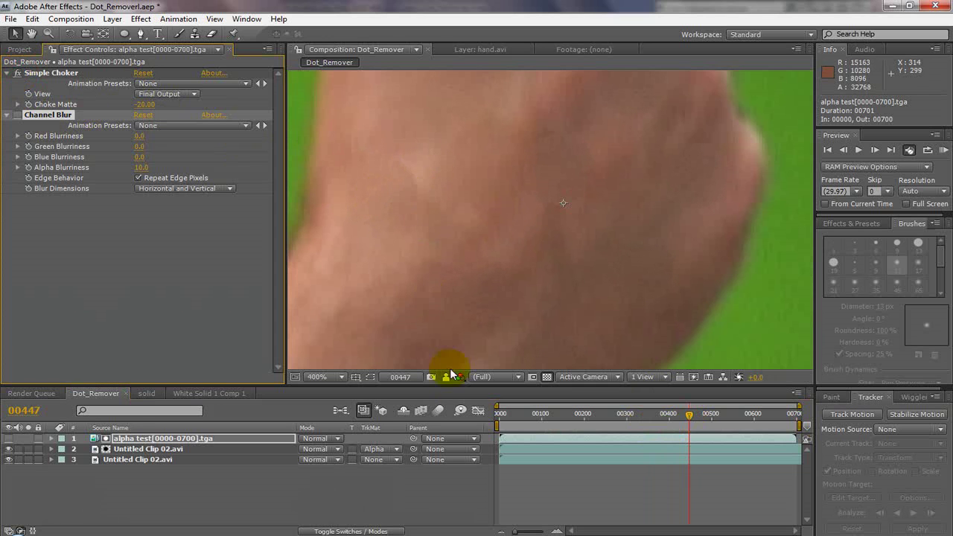
left_click(8, 439)
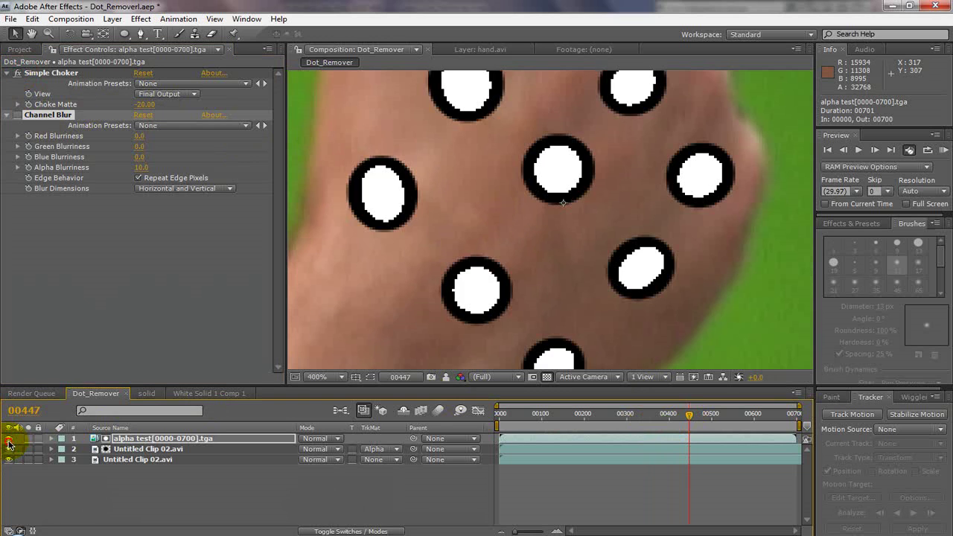
left_click(8, 440)
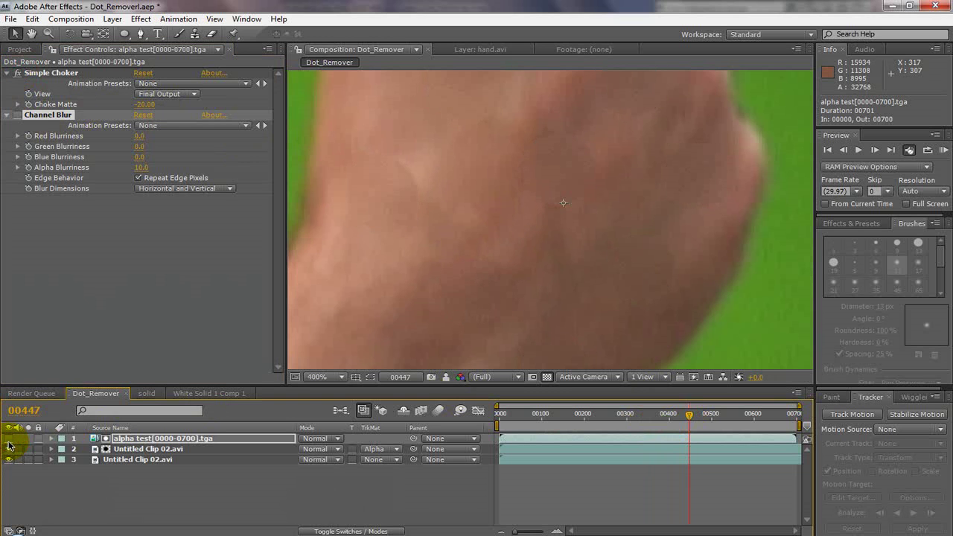
Step: Re-enable Channel Blur on the matte layer and take a snapshot of the composition at frame 447
left_click(17, 118)
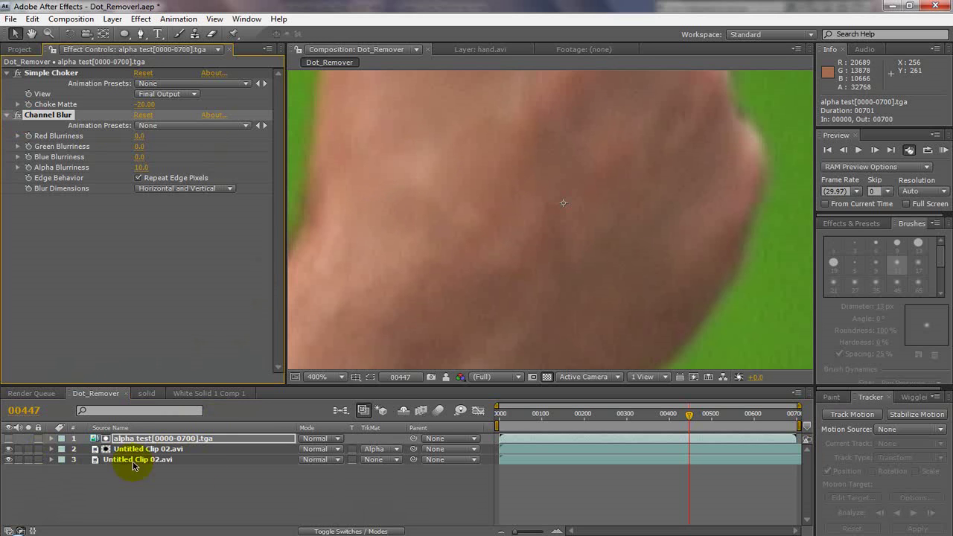
left_click(432, 378)
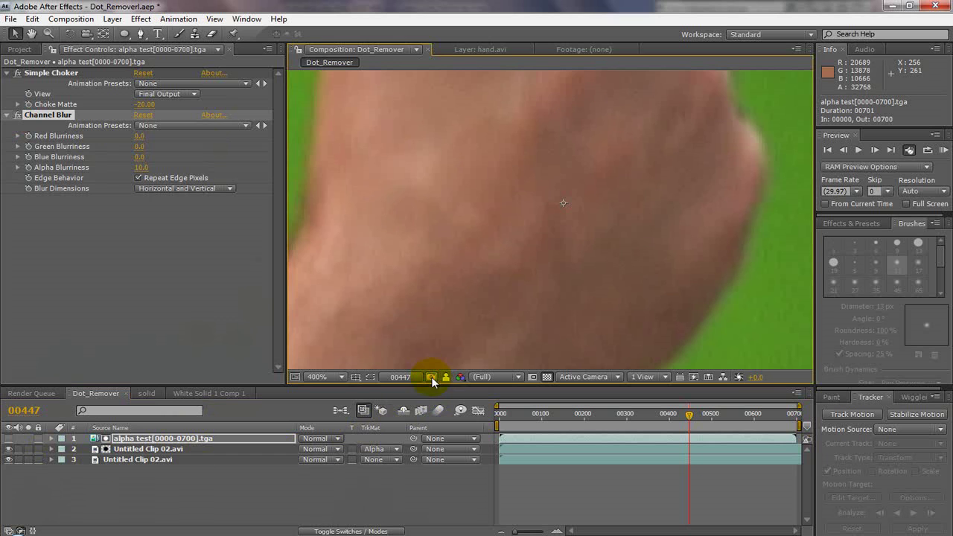
Step: Disable Simple Choker and Channel Blur on the matte layer and compare the hand at frame 447 with the stored snapshot
left_click(18, 73)
left_click(19, 115)
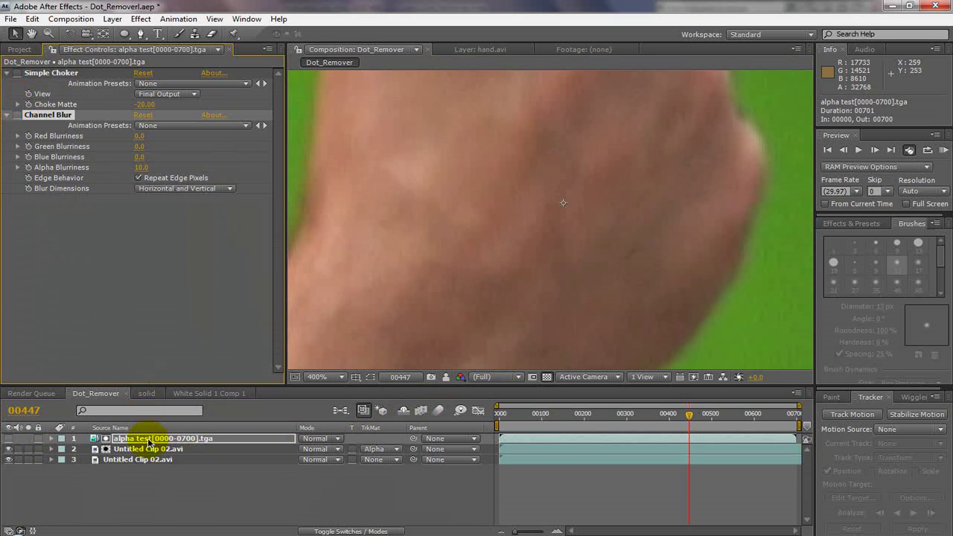
left_click(9, 438)
left_click(9, 439)
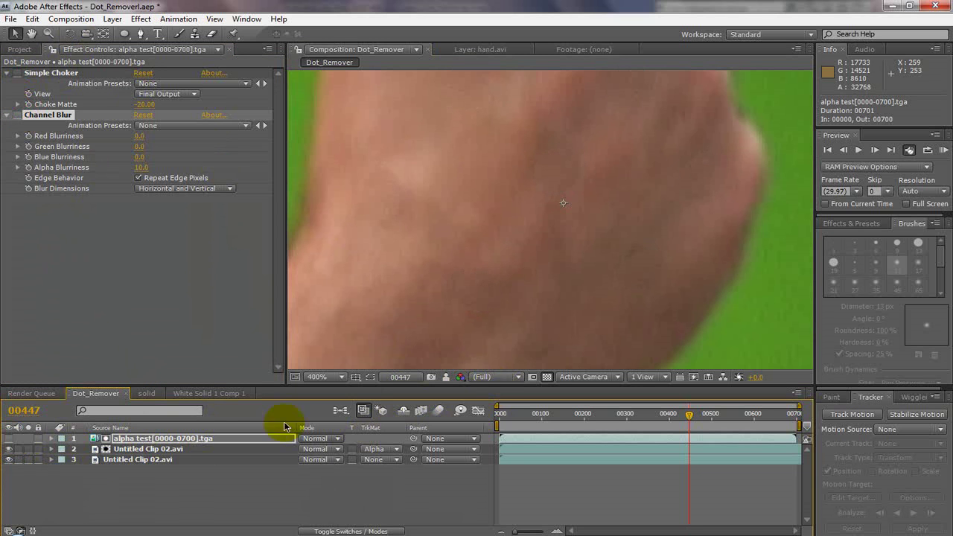
left_click(445, 377)
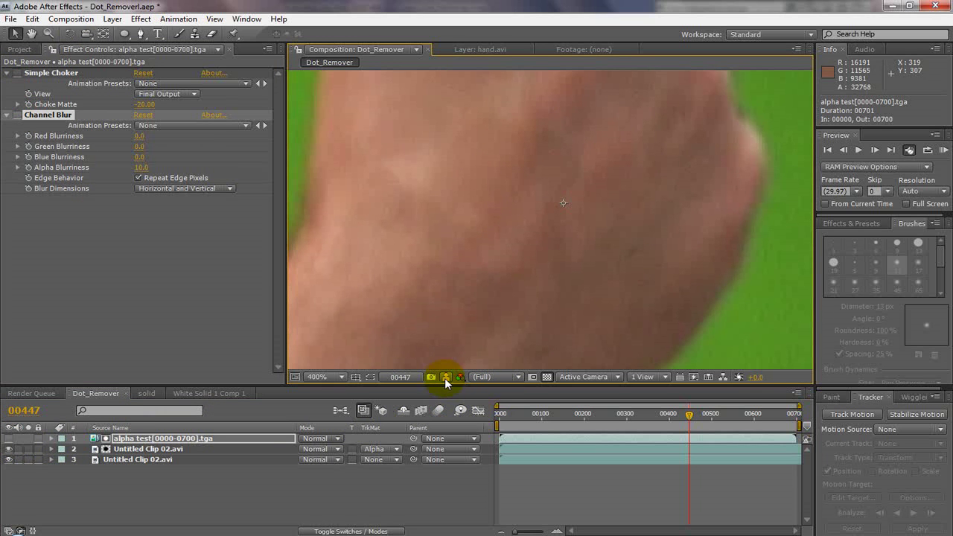
left_click(446, 379)
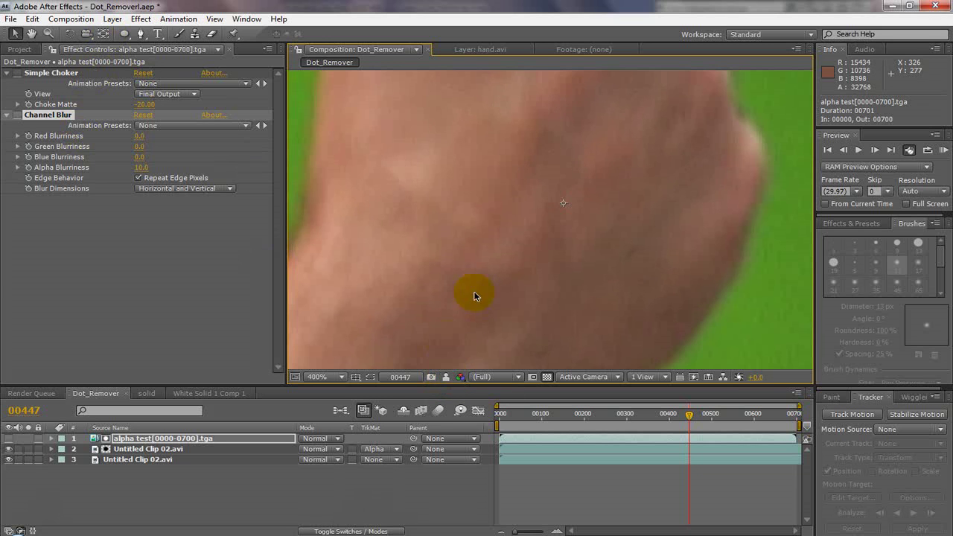
Step: Re-enable Simple Choker and Channel Blur on the matte layer with the composition shown at 200%
scroll(487, 261, "down", 4)
scroll(486, 258, "up", 2)
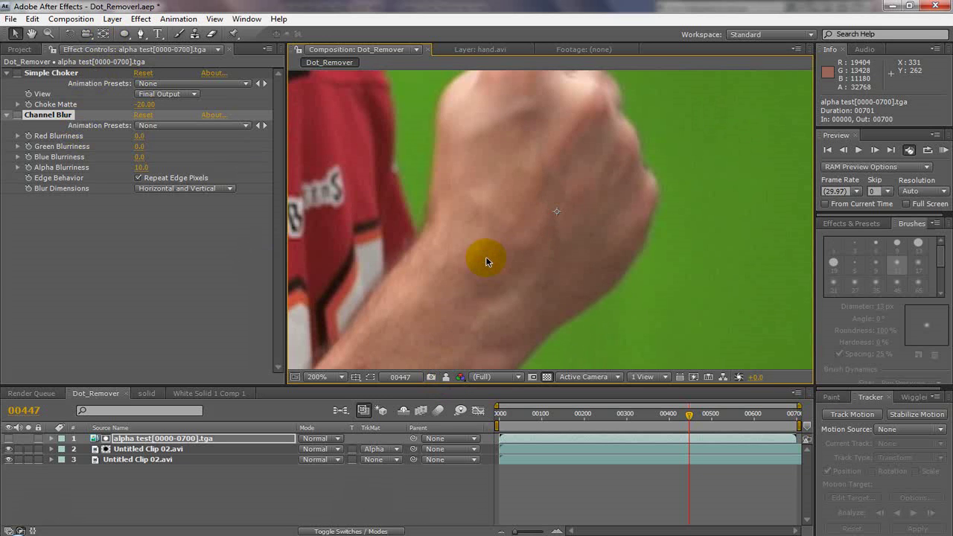
left_click(19, 117)
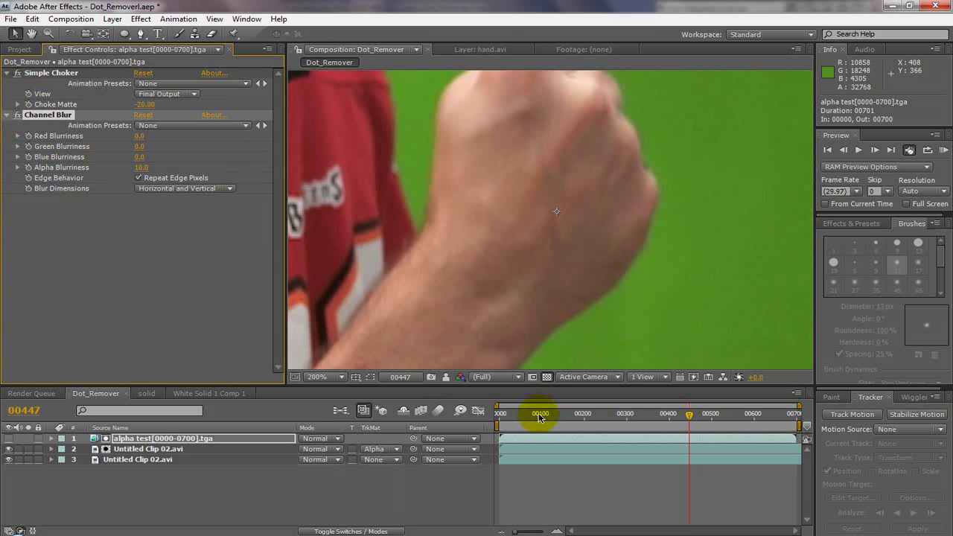
Step: Briefly hide the upper Untitled Clip 02.avi layer to compare against the original dots and view its Dust & Scratches and Match Grain effects
left_click(8, 451)
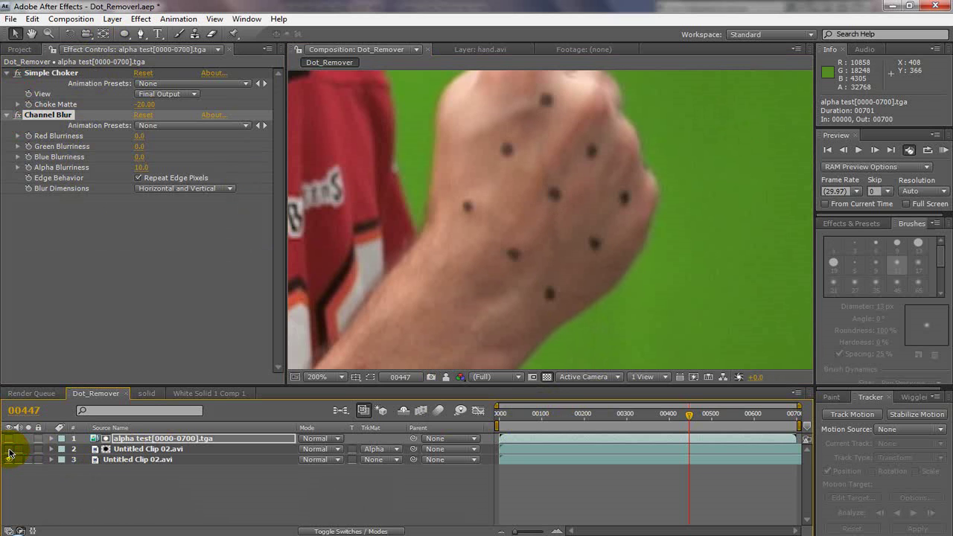
left_click(130, 449)
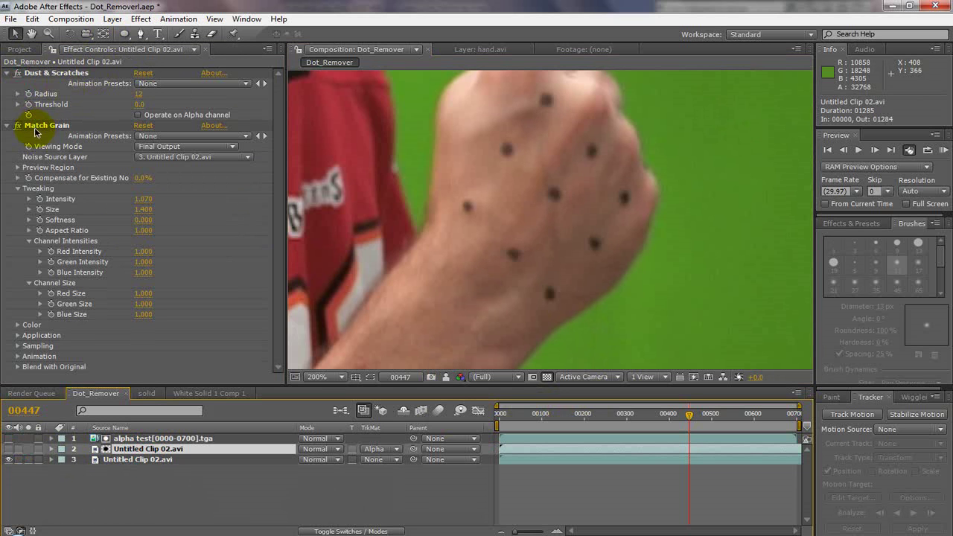
left_click(8, 449)
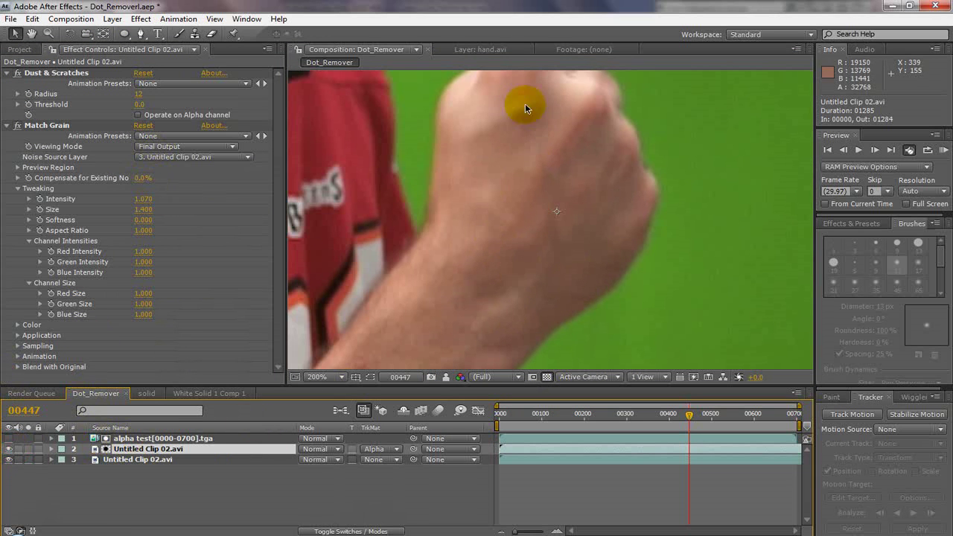
Step: Inspect the retouched hand at frames 78 and 0 and review the effect settings of the matte and upper Untitled Clip 02.avi layers
left_click(204, 440)
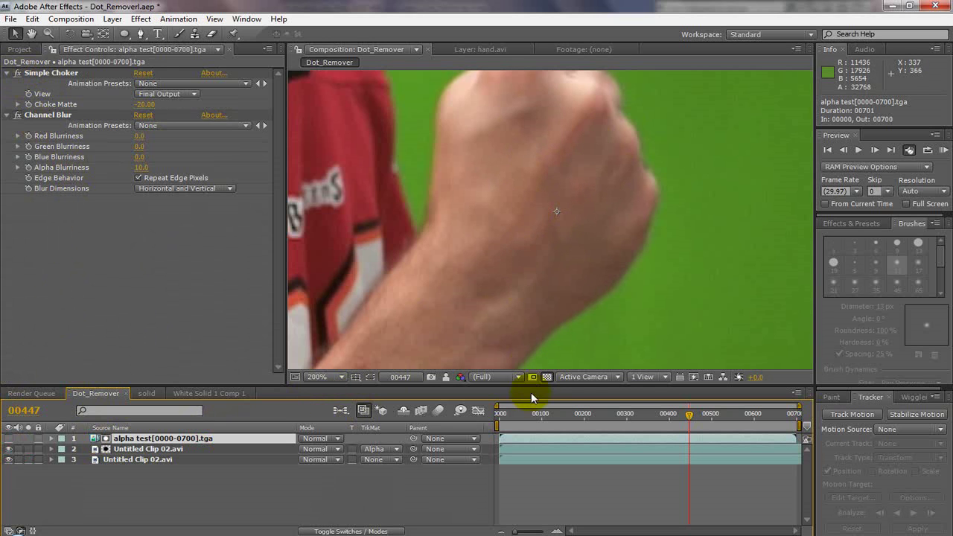
left_click(532, 419)
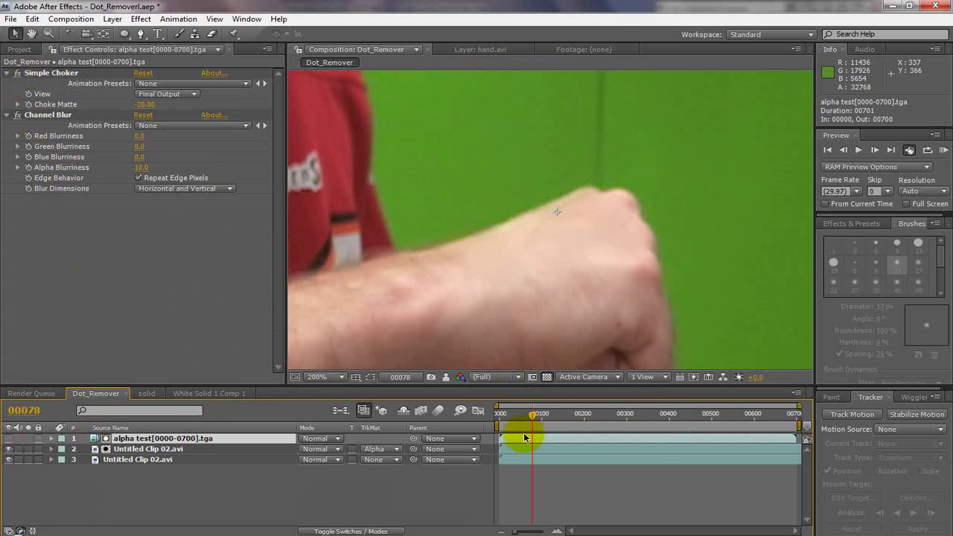
left_click(499, 417)
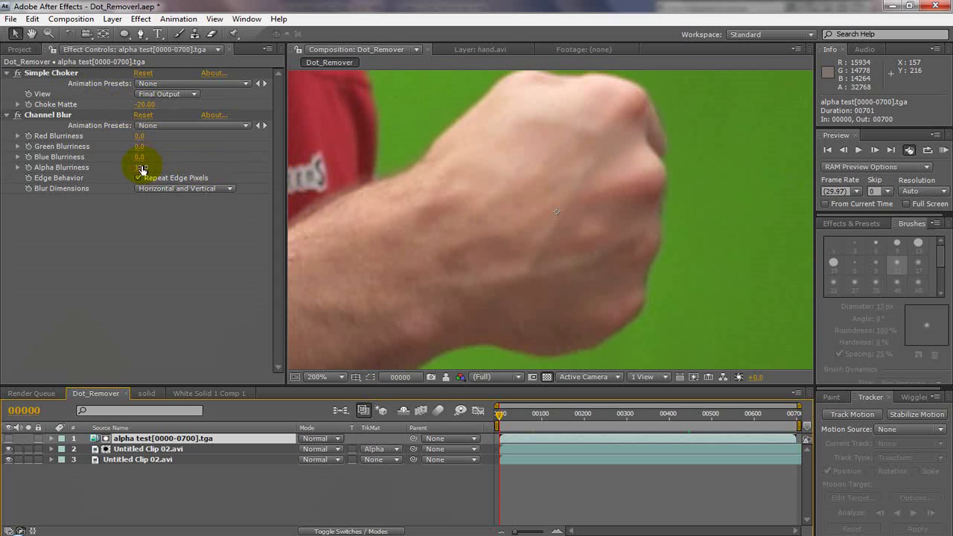
left_click(141, 449)
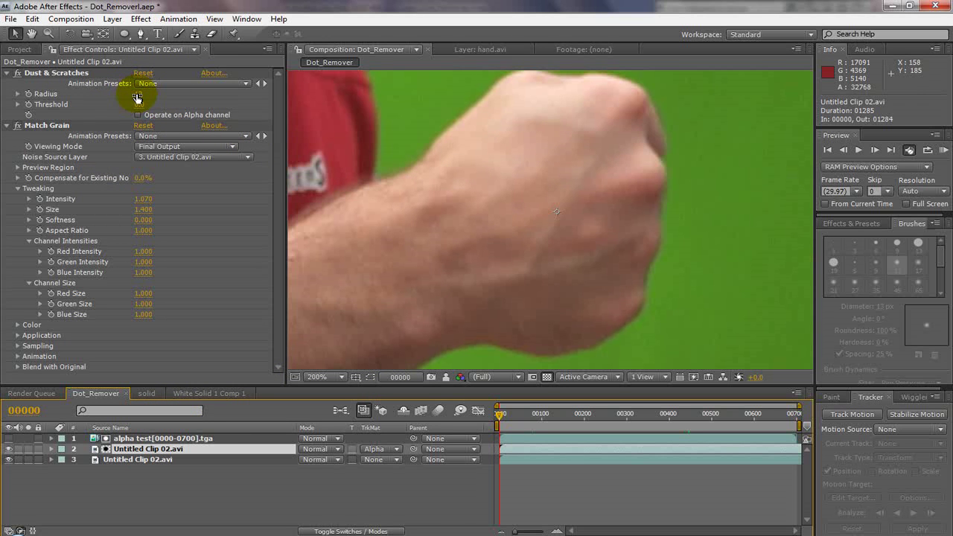
Step: Switch to the White Solid 1 Comp 1 composition and view the upper hand.avi layer's effects with the whole hand visible at 100%
left_click(203, 393)
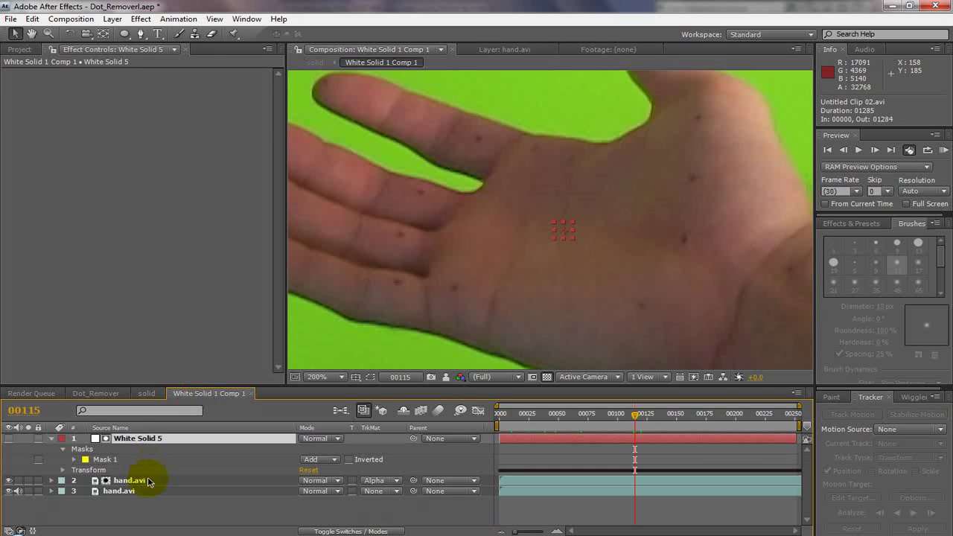
left_click(148, 480)
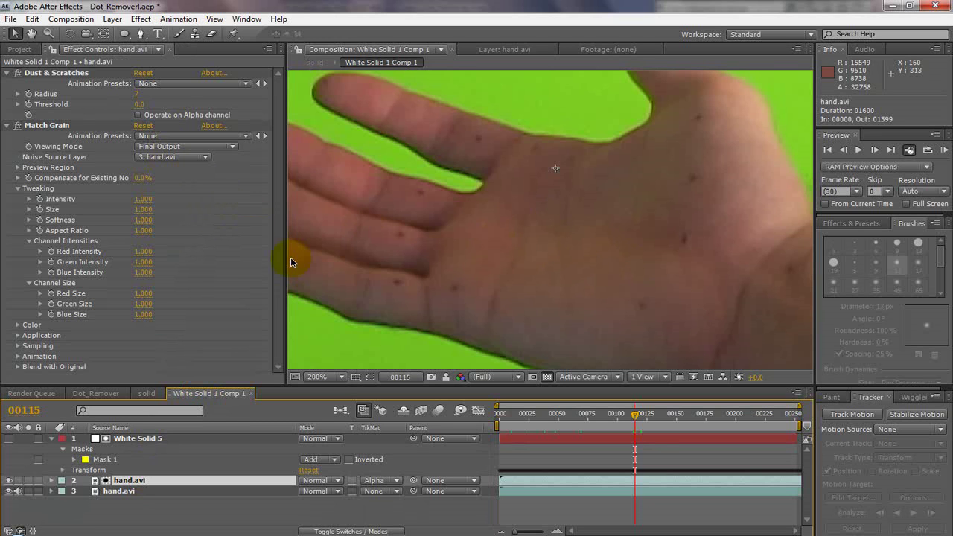
key("comma")
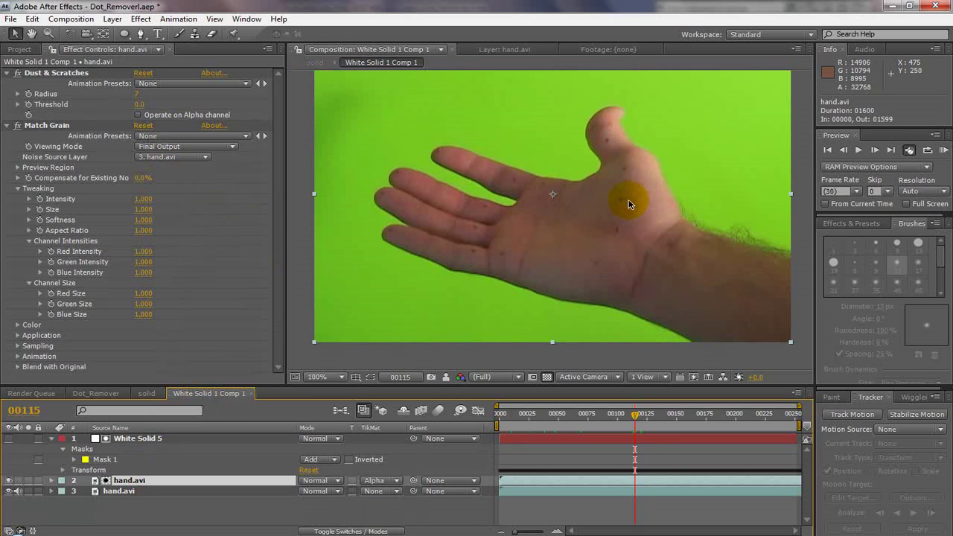